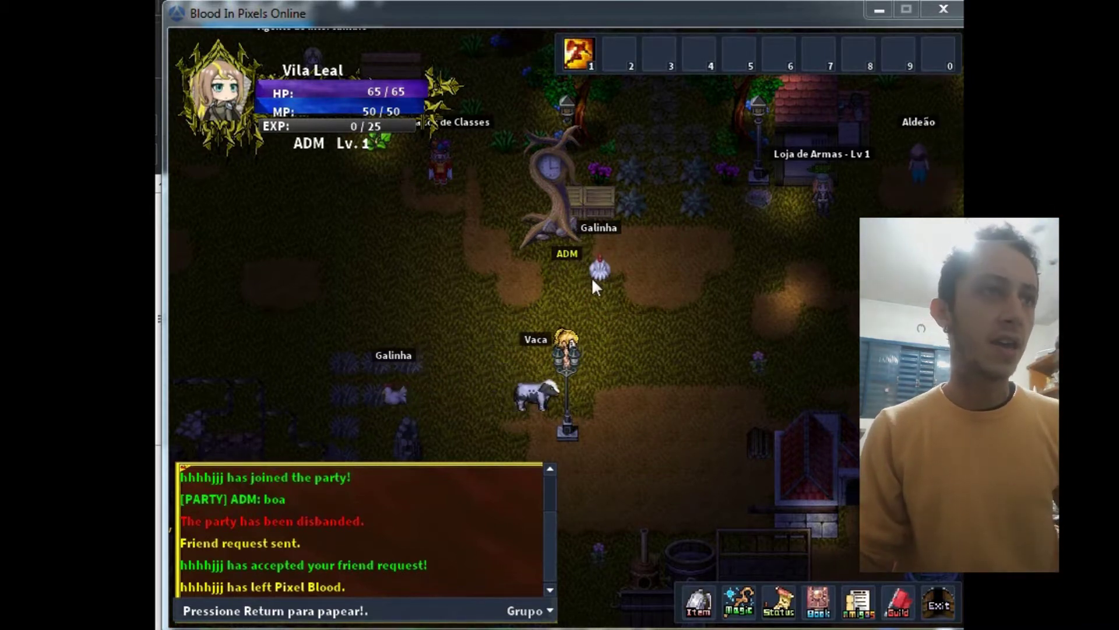
Walk the character right from Spawn Castelo, up past the Guarda, and into Vila Leal
{"action": "left_click", "coordinate": [596, 327]}
{"action": "key", "text": "Right"}
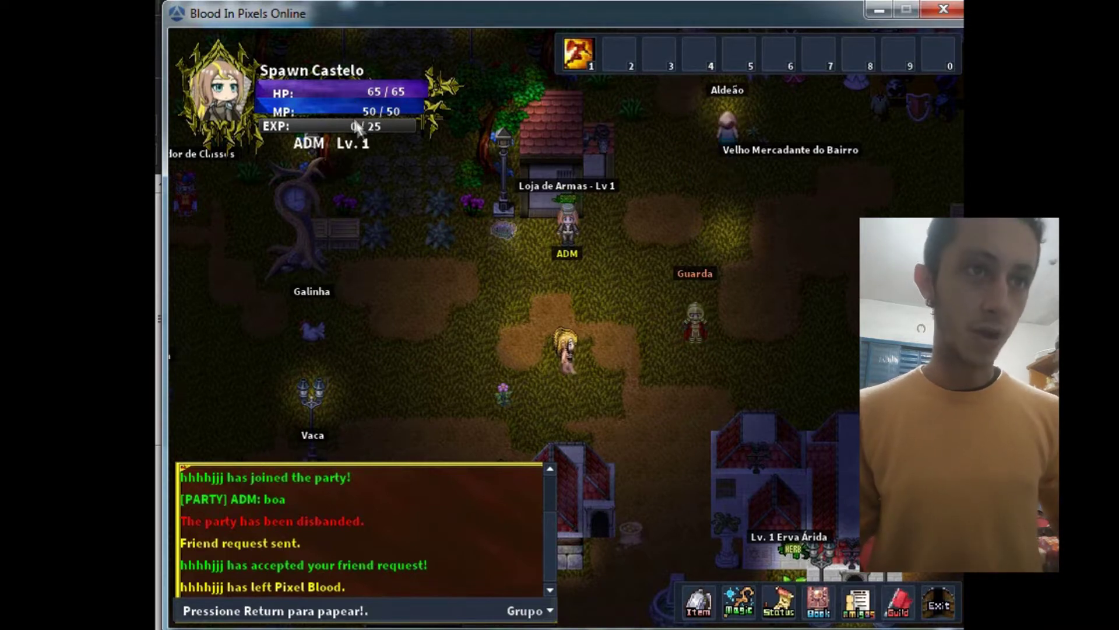
{"action": "left_click", "coordinate": [569, 303]}
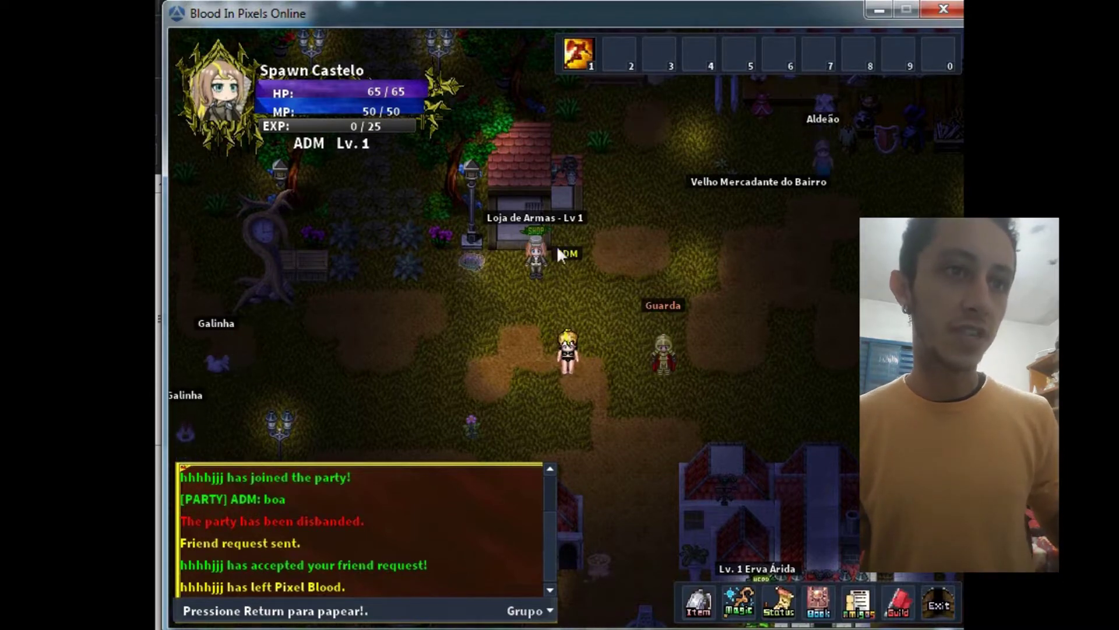
{"action": "key", "text": "Right"}
{"action": "key", "text": "Right"}
{"action": "key", "text": "Right"}
{"action": "key", "text": "Up"}
{"action": "key", "text": "Down"}
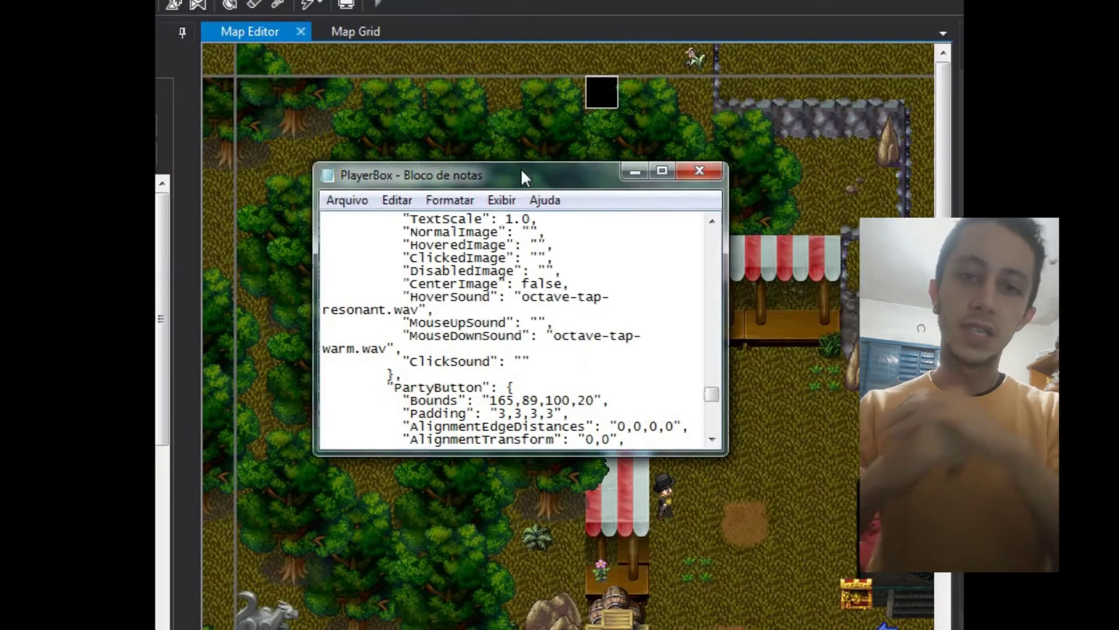
{"action": "left_click_drag", "start_coordinate": [520, 169], "coordinate": [502, 96]}
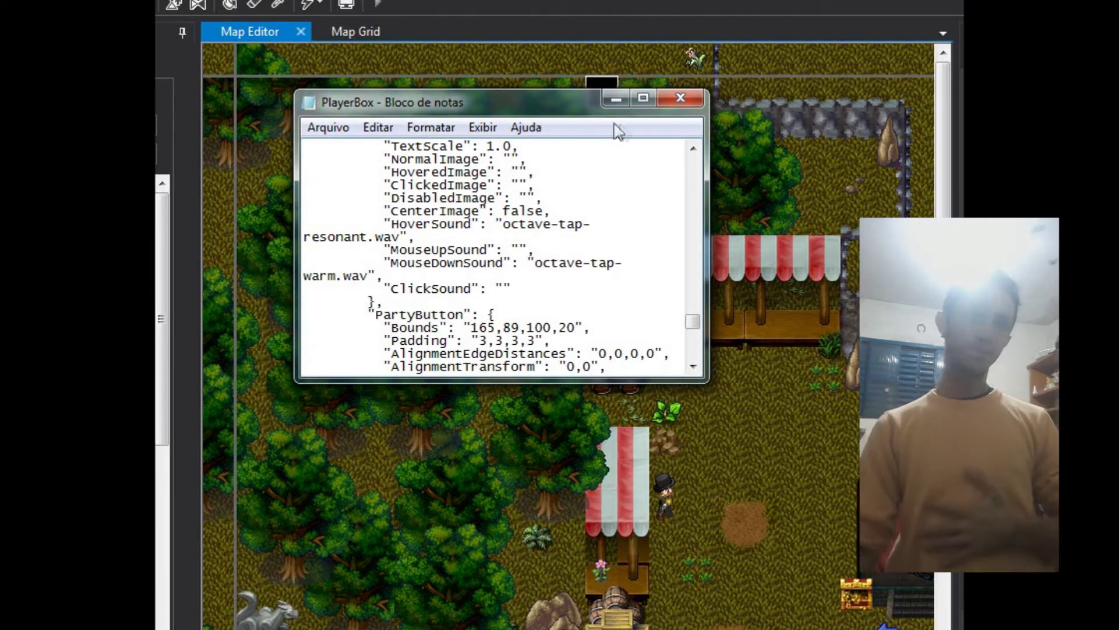
{"action": "scroll", "coordinate": [719, 287], "scroll_direction": "up", "scroll_amount": 7}
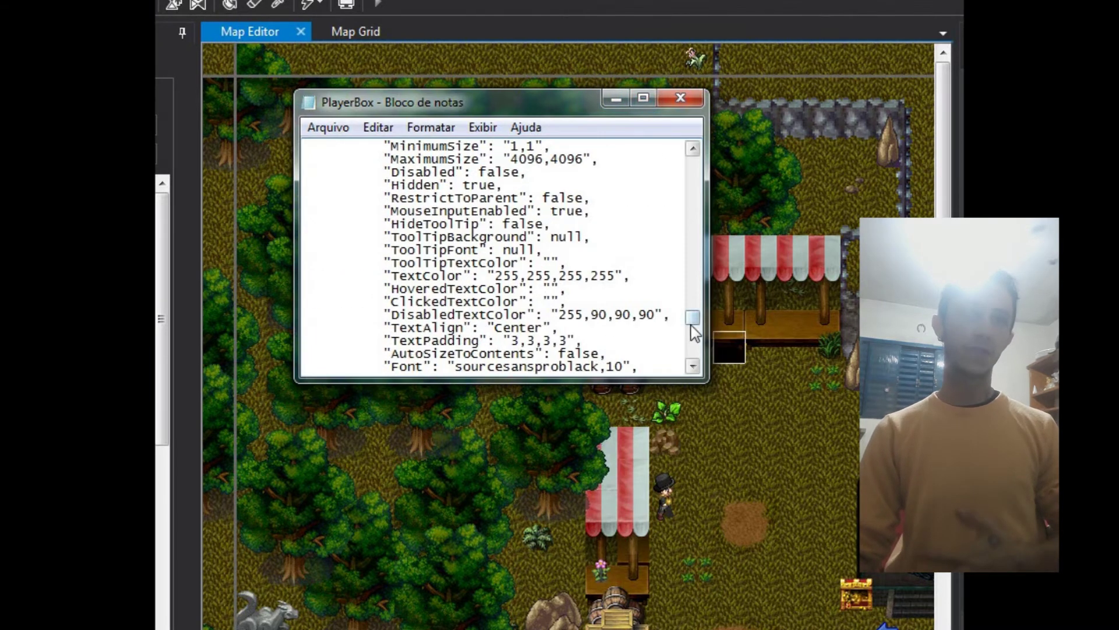
{"action": "left_click_drag", "start_coordinate": [693, 325], "coordinate": [704, 135]}
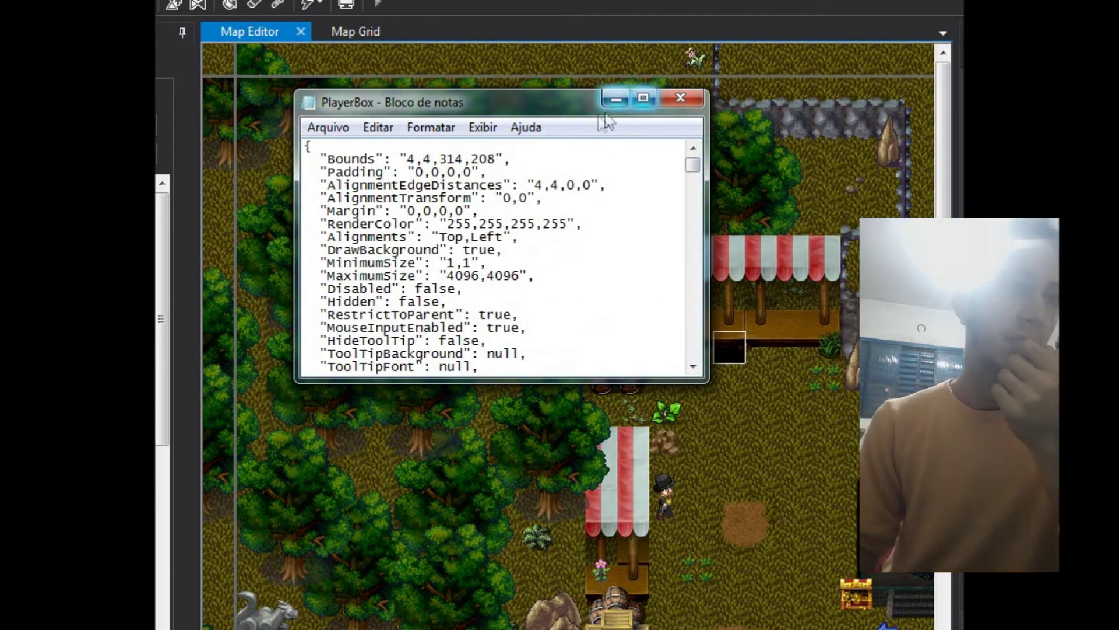
{"action": "left_click_drag", "start_coordinate": [423, 159], "coordinate": [464, 158]}
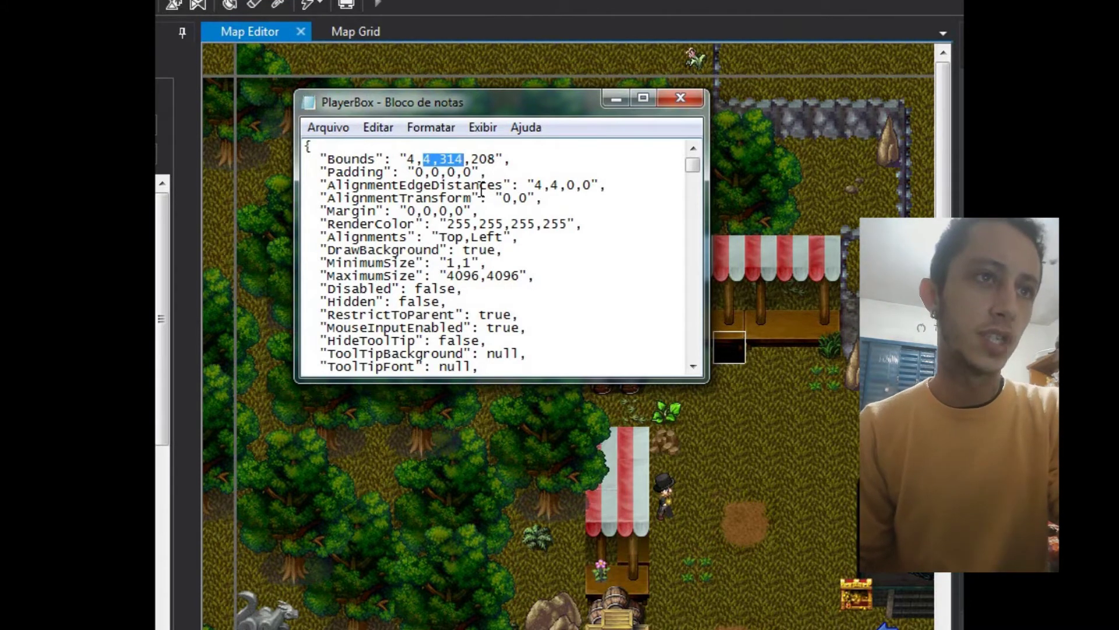
{"action": "left_click", "coordinate": [511, 247], "text": "shift"}
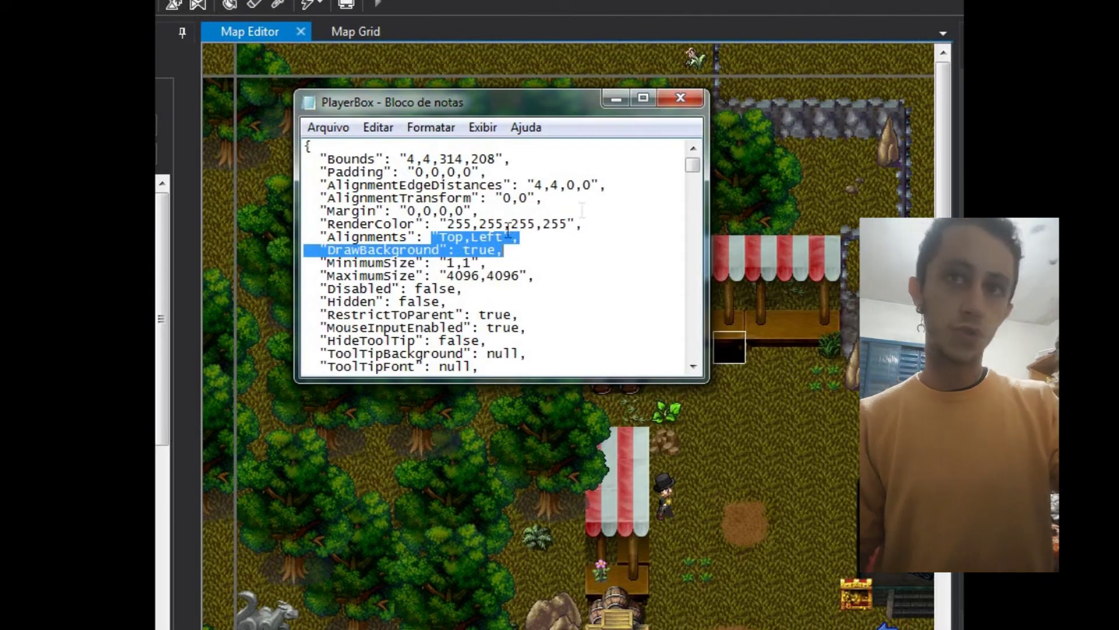
{"action": "left_click", "coordinate": [888, 156]}
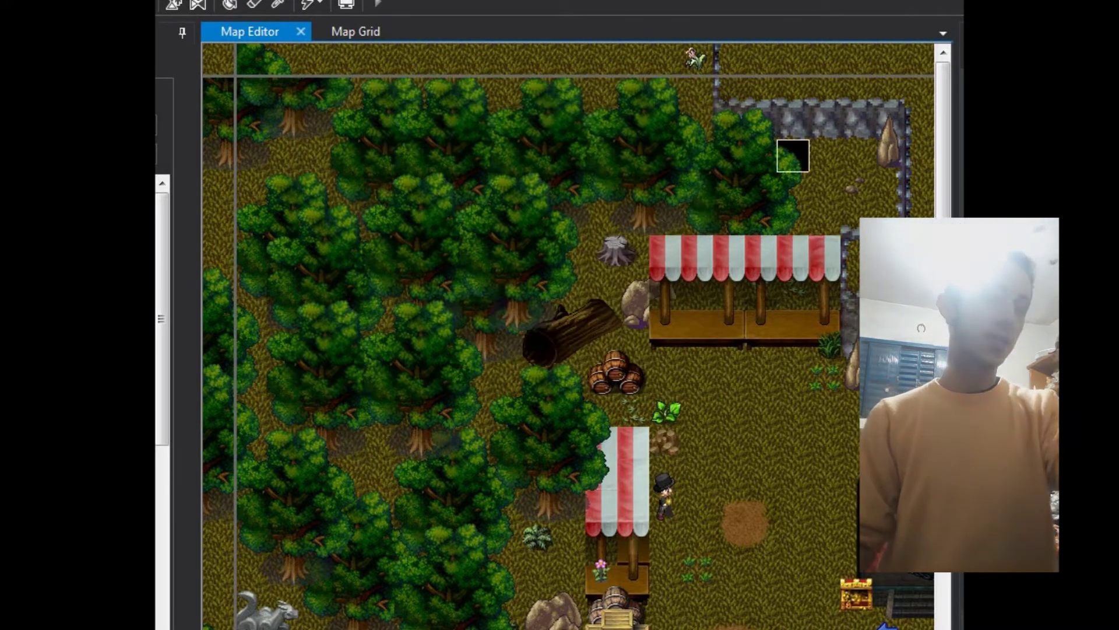
{"action": "key", "text": "alt+Tab"}
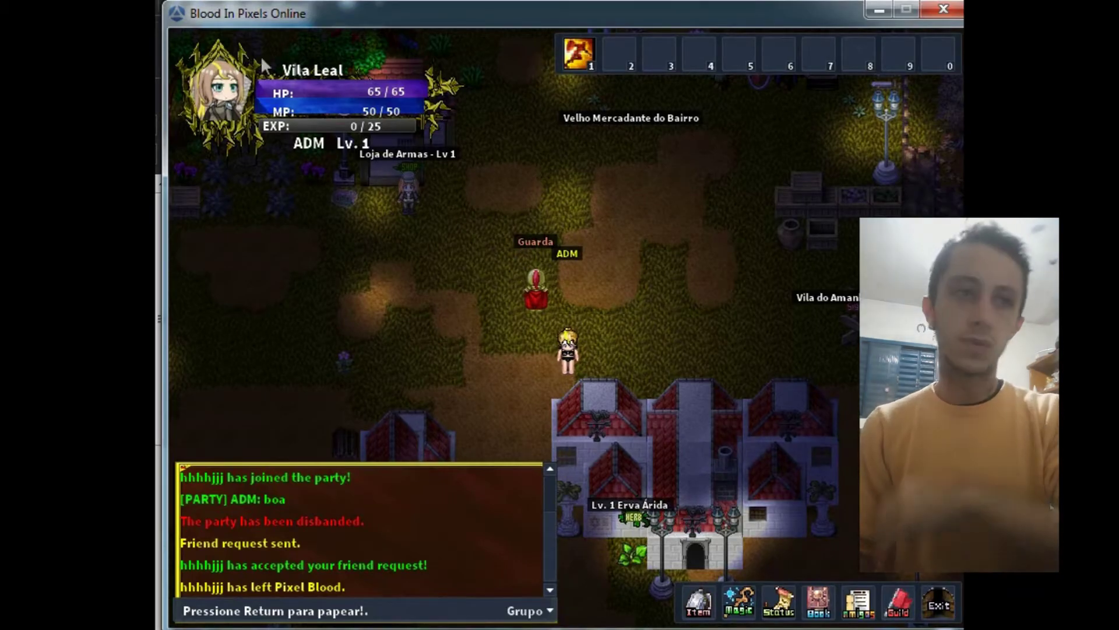
Trial-add 'bottom,right' after Top in Alignments, revert it, and shift Notepad right to reveal the HUD
{"action": "key", "text": "alt+Tab"}
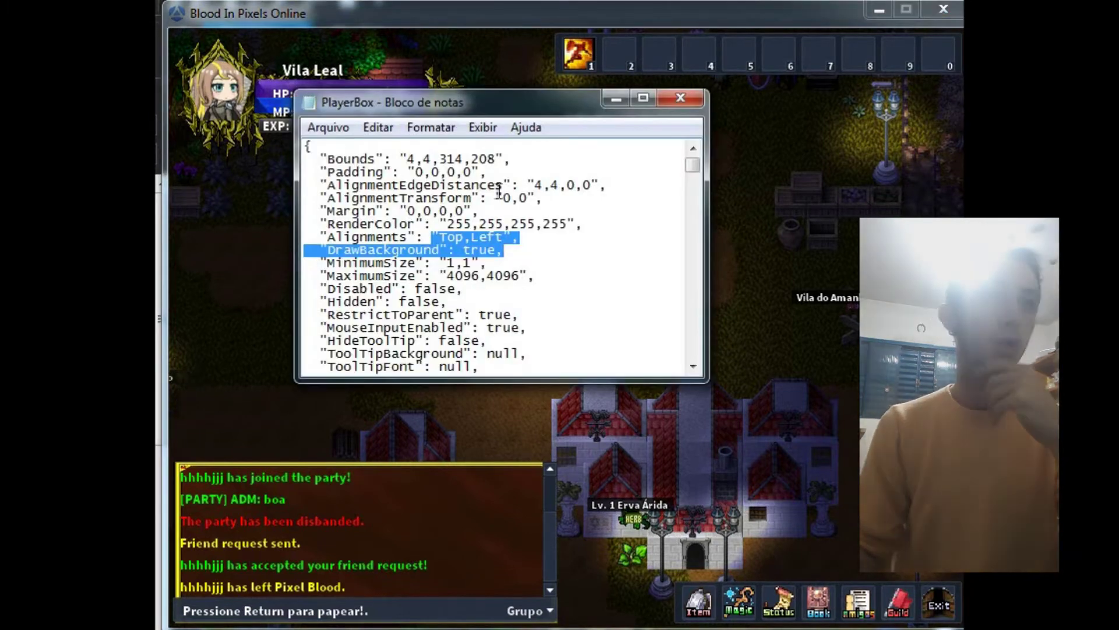
{"action": "left_click", "coordinate": [505, 260]}
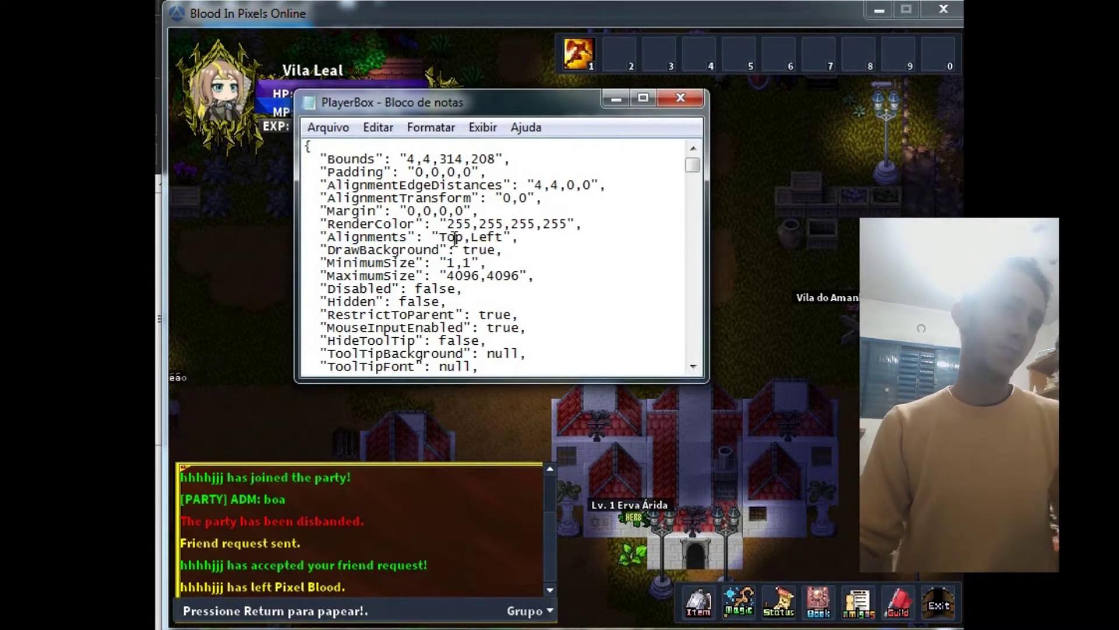
{"action": "type", "text": "bottom"}
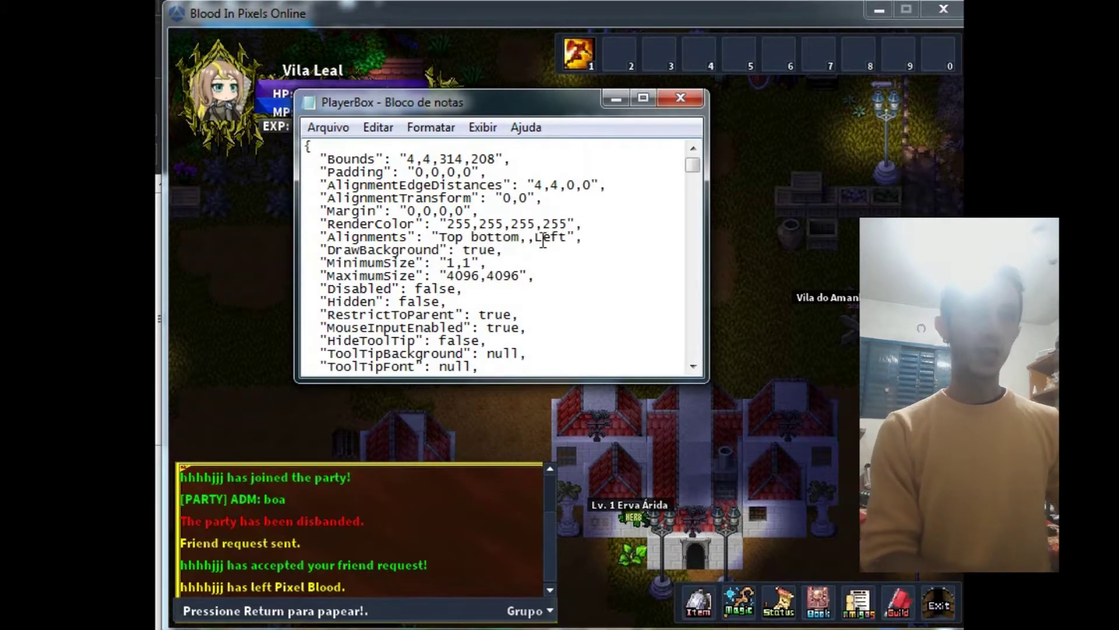
{"action": "type", "text": ",right"}
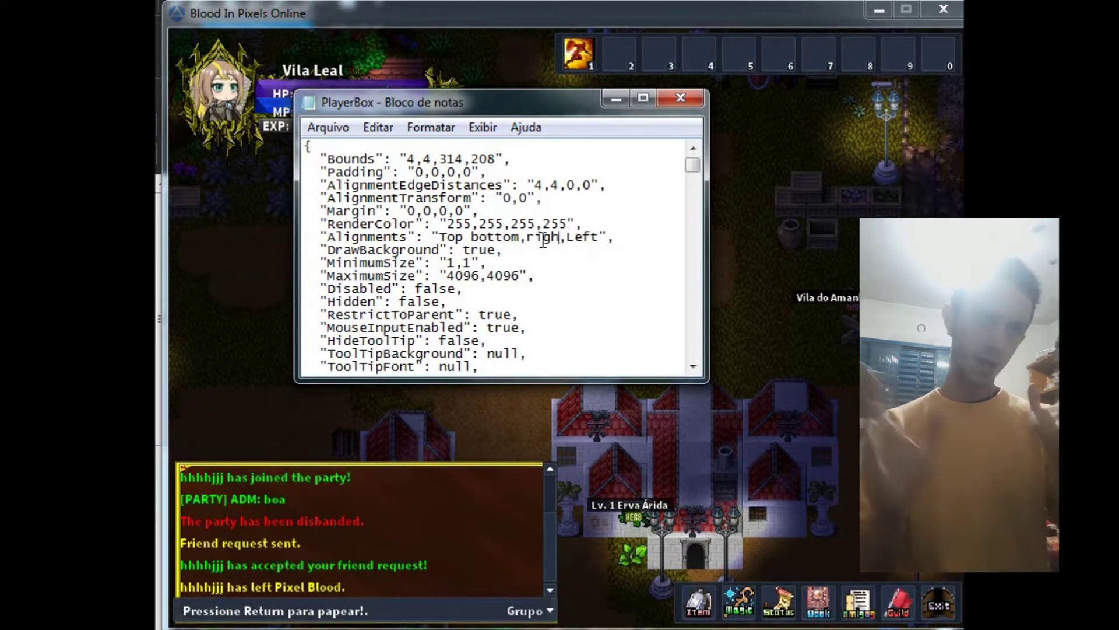
{"action": "key", "text": "BackSpace"}
{"action": "key", "text": "BackSpace"}
{"action": "key", "text": "BackSpace"}
{"action": "key", "text": "BackSpace"}
{"action": "key", "text": "BackSpace"}
{"action": "key", "text": "BackSpace"}
{"action": "key", "text": "BackSpace"}
{"action": "key", "text": "BackSpace"}
{"action": "key", "text": "BackSpace"}
{"action": "key", "text": "BackSpace"}
{"action": "key", "text": "BackSpace"}
{"action": "key", "text": "BackSpace"}
{"action": "key", "text": "BackSpace"}
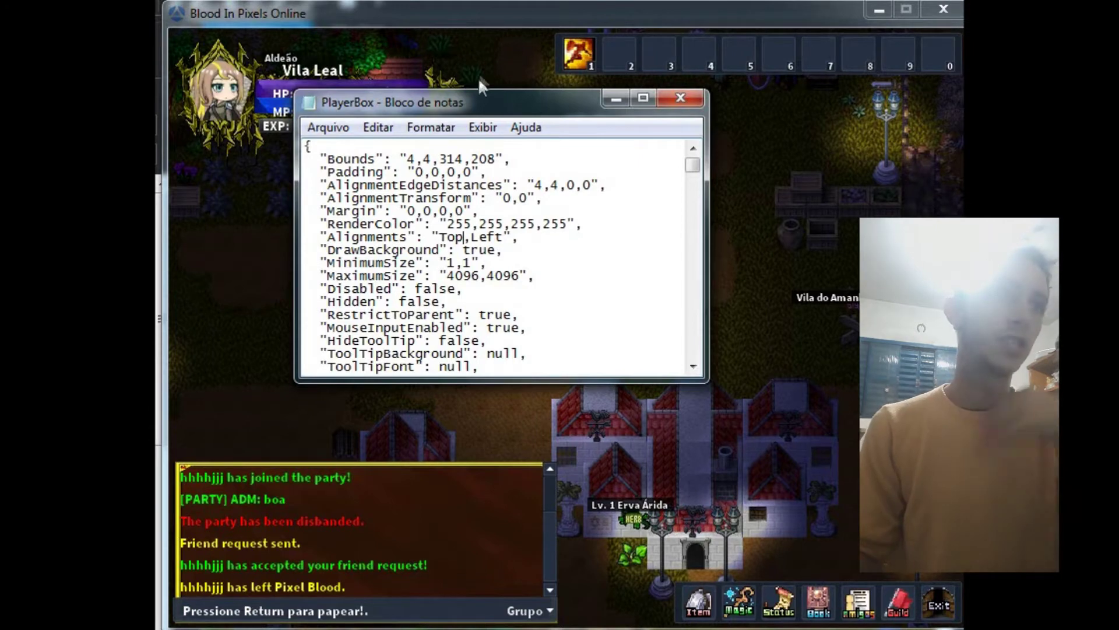
{"action": "left_click_drag", "start_coordinate": [427, 108], "coordinate": [513, 108]}
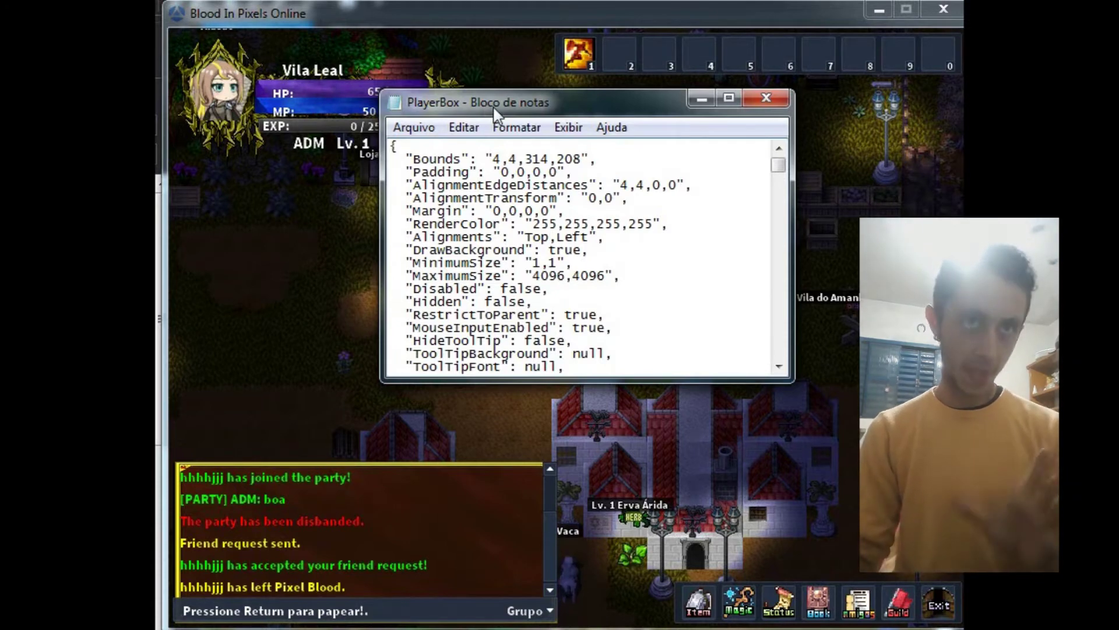
{"action": "scroll", "coordinate": [688, 215], "scroll_direction": "down", "scroll_amount": 15}
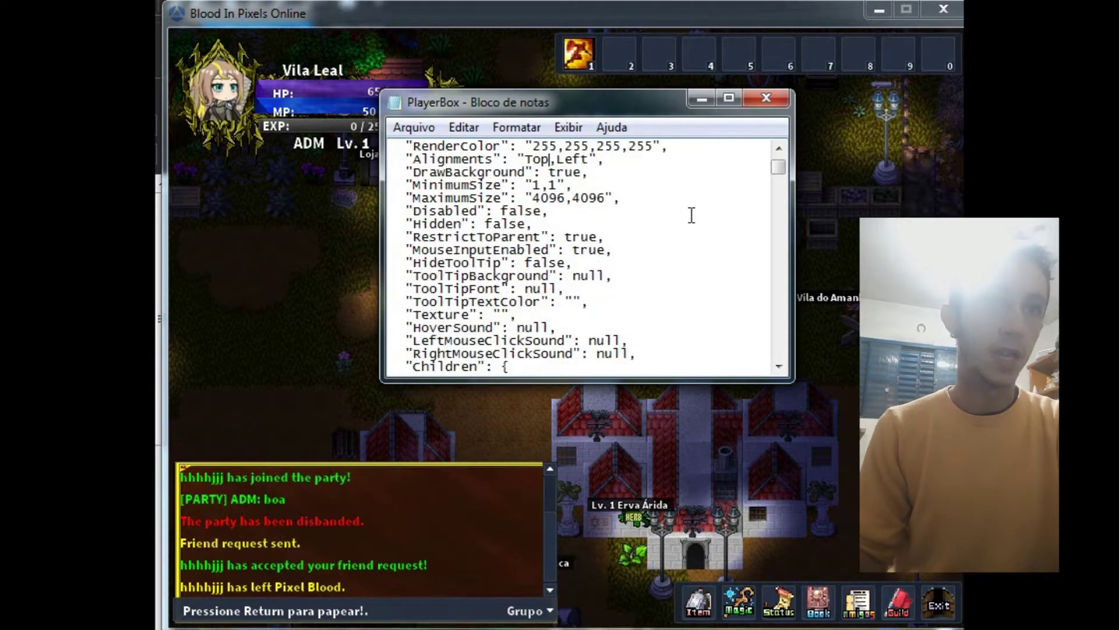
{"action": "scroll", "coordinate": [683, 274], "scroll_direction": "down", "scroll_amount": 7}
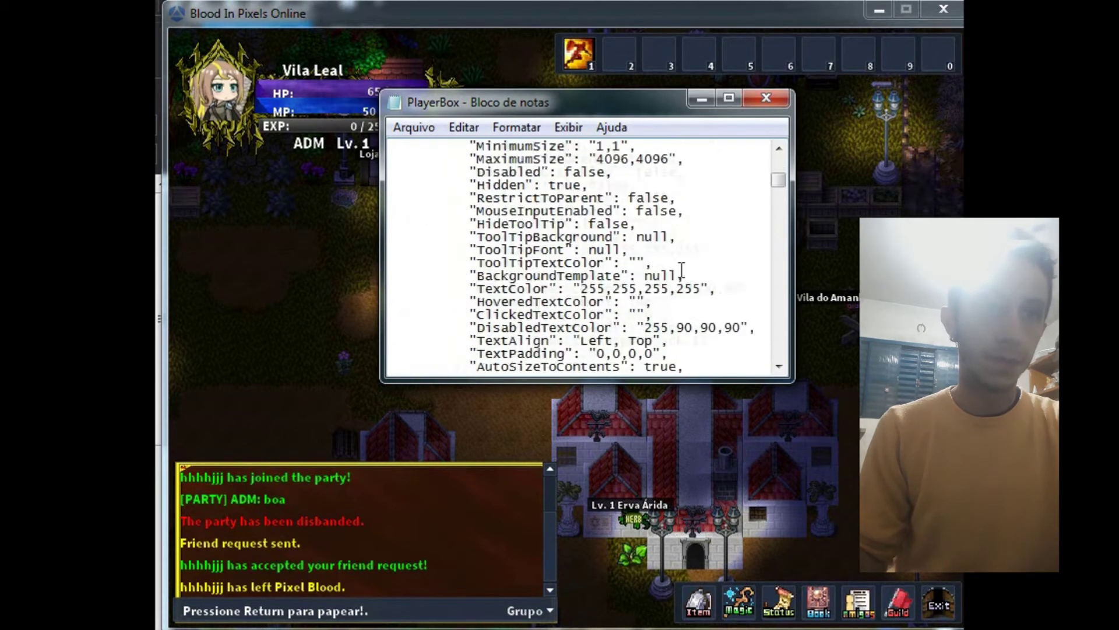
{"action": "left_click_drag", "start_coordinate": [598, 382], "coordinate": [598, 623]}
{"action": "scroll", "coordinate": [524, 252], "scroll_direction": "down", "scroll_amount": 8}
{"action": "scroll", "coordinate": [525, 251], "scroll_direction": "up", "scroll_amount": 1}
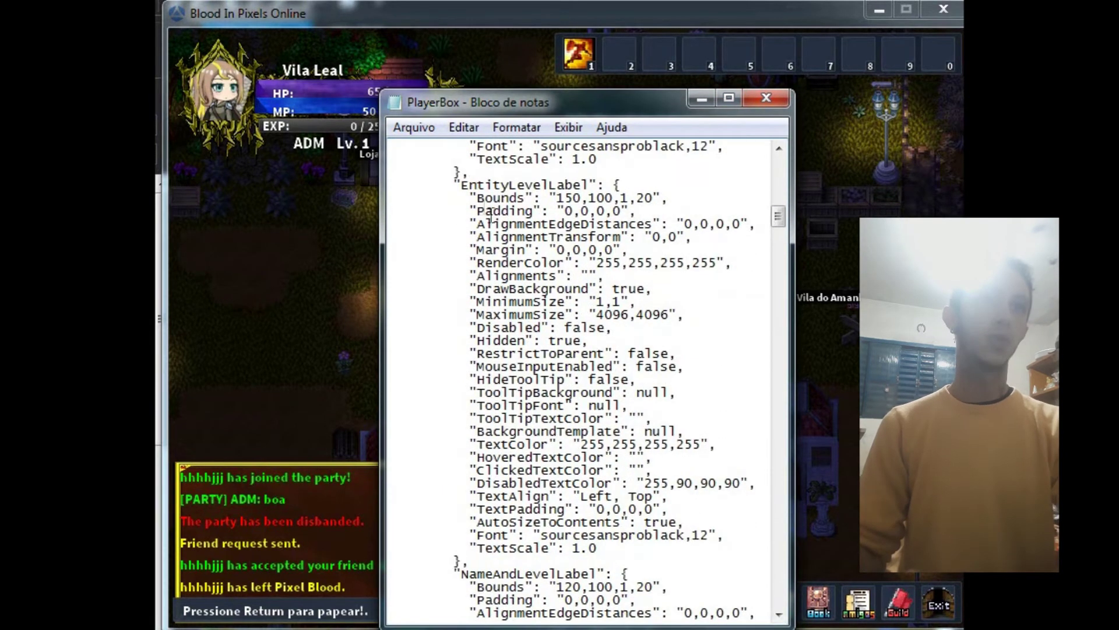
{"action": "left_click_drag", "start_coordinate": [562, 184], "coordinate": [391, 185]}
{"action": "left_click", "coordinate": [555, 184]}
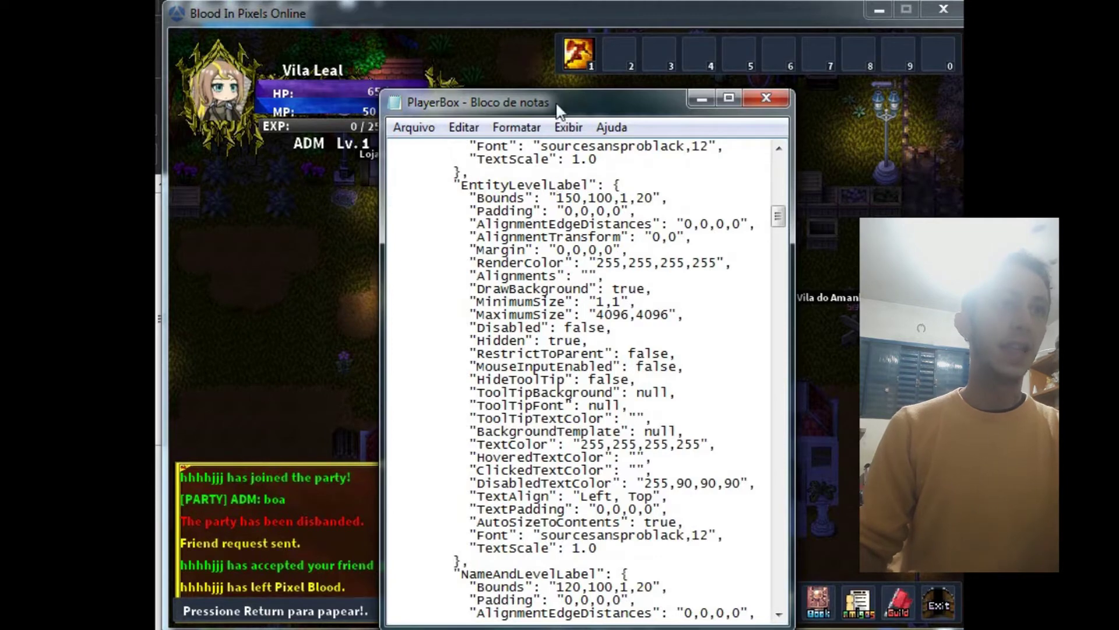
{"action": "left_click_drag", "start_coordinate": [558, 108], "coordinate": [682, 73]}
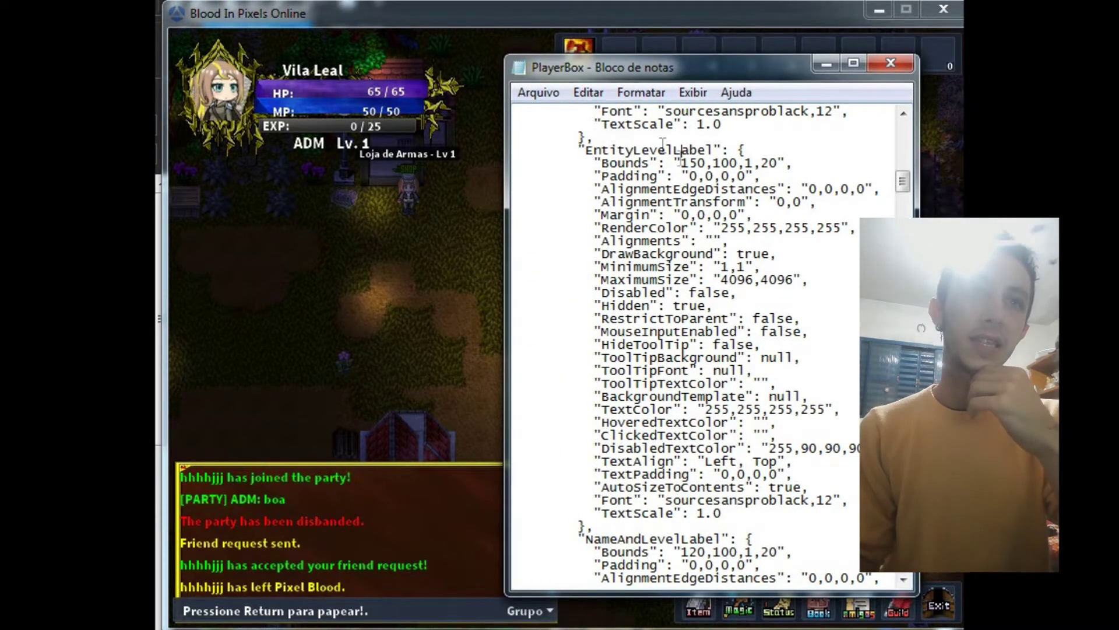
{"action": "scroll", "coordinate": [720, 183], "scroll_direction": "up", "scroll_amount": 2}
{"action": "scroll", "coordinate": [724, 230], "scroll_direction": "down", "scroll_amount": 1}
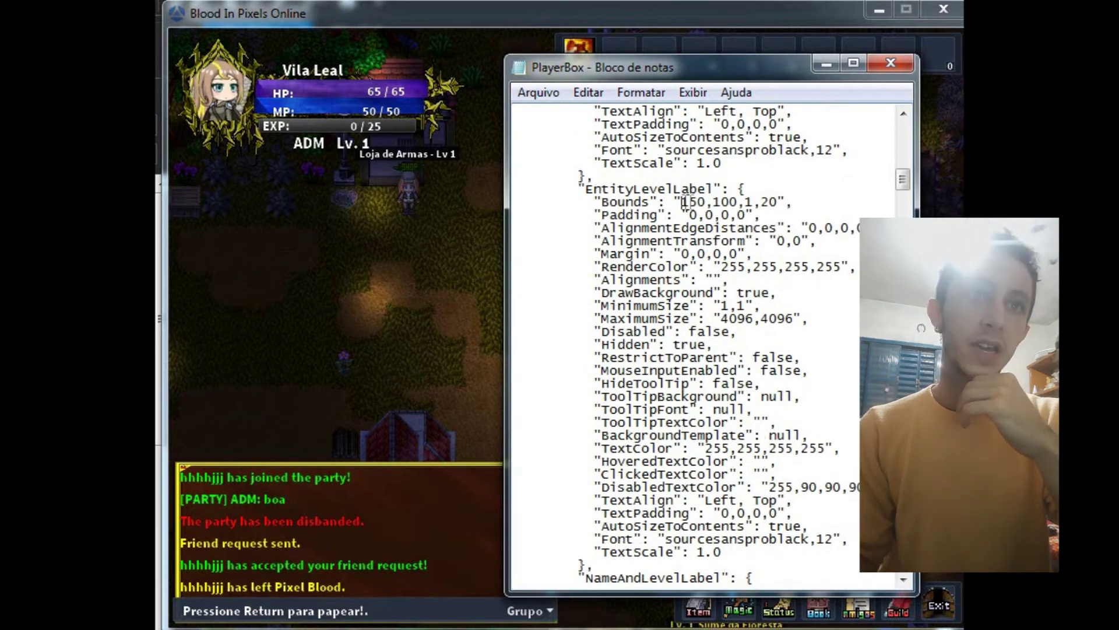
{"action": "left_click_drag", "start_coordinate": [685, 203], "coordinate": [778, 203]}
{"action": "left_click_drag", "start_coordinate": [707, 202], "coordinate": [687, 203]}
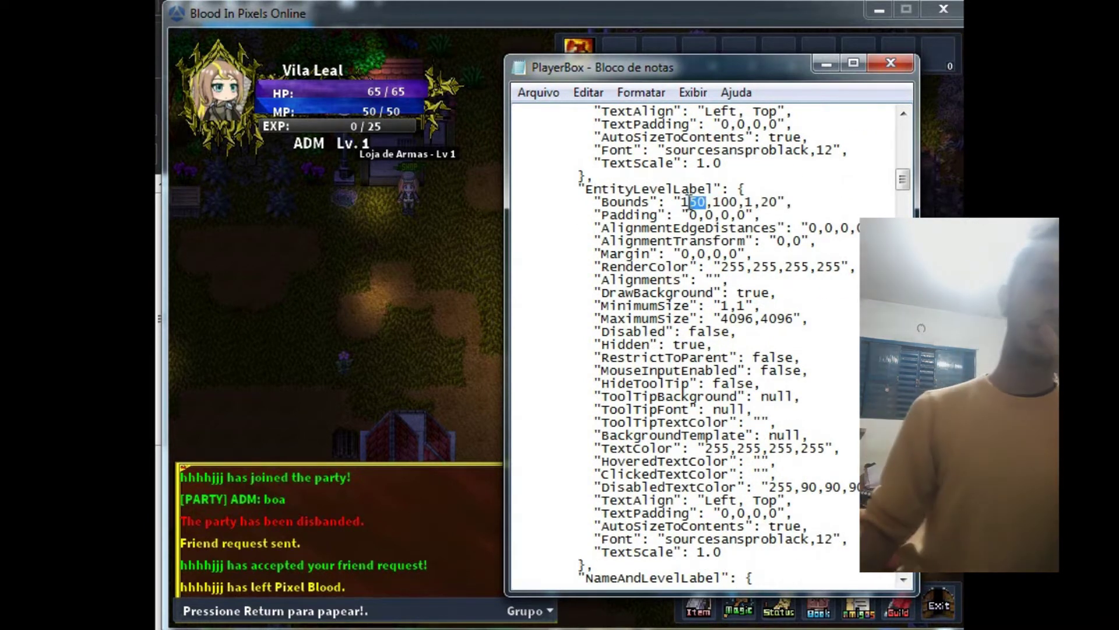
{"action": "left_click", "coordinate": [698, 202]}
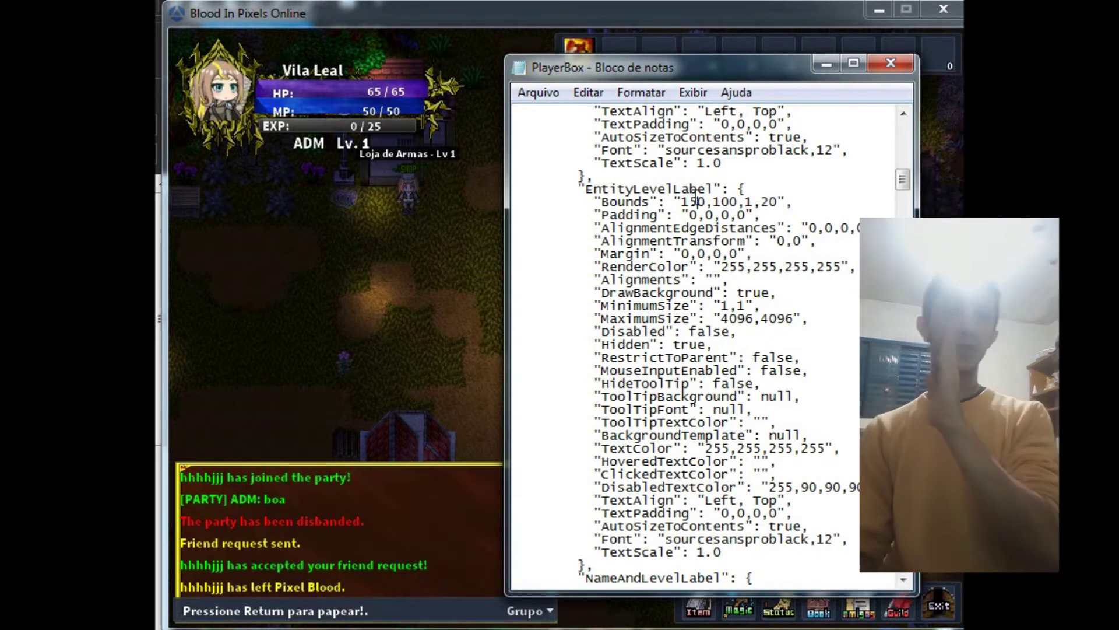
{"action": "left_click_drag", "start_coordinate": [712, 202], "coordinate": [731, 202]}
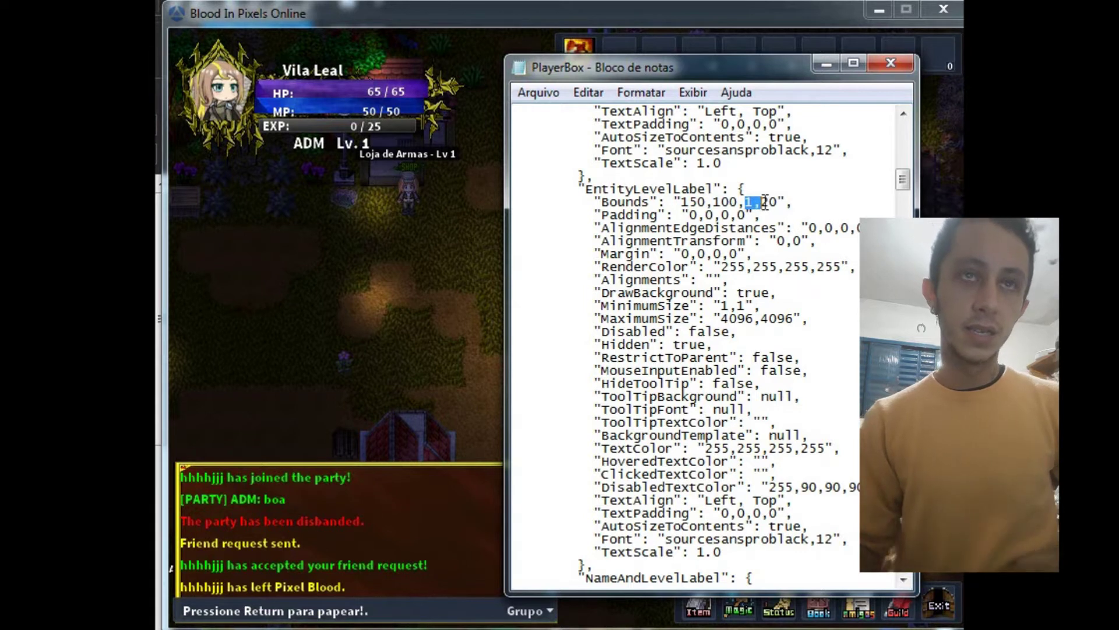
{"action": "double_click", "coordinate": [769, 202]}
{"action": "left_click", "coordinate": [746, 202]}
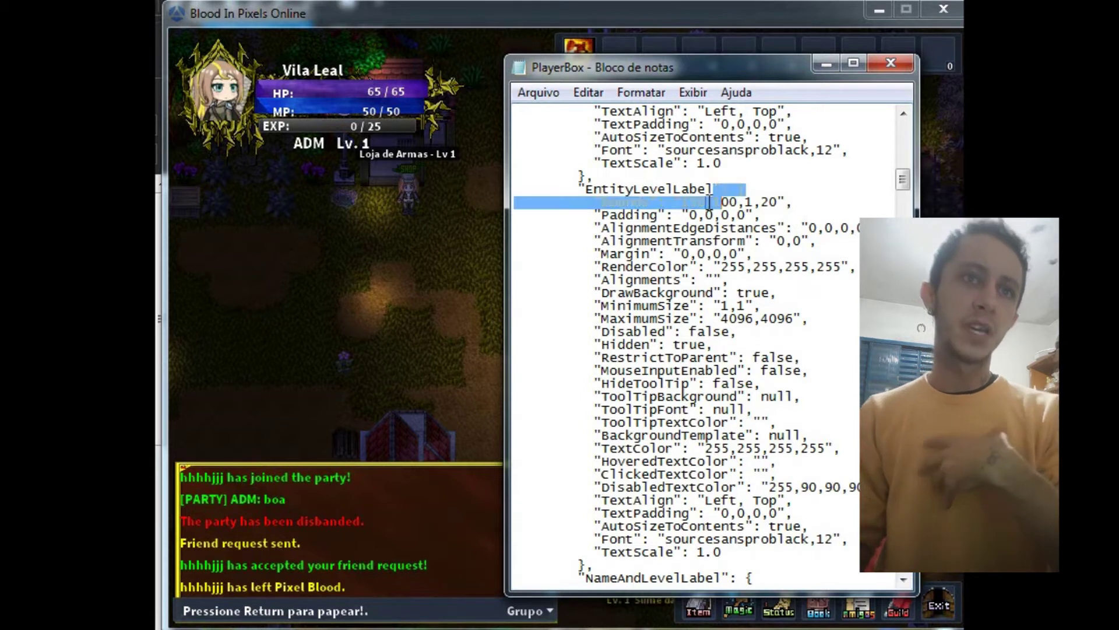
{"action": "double_click", "coordinate": [725, 202]}
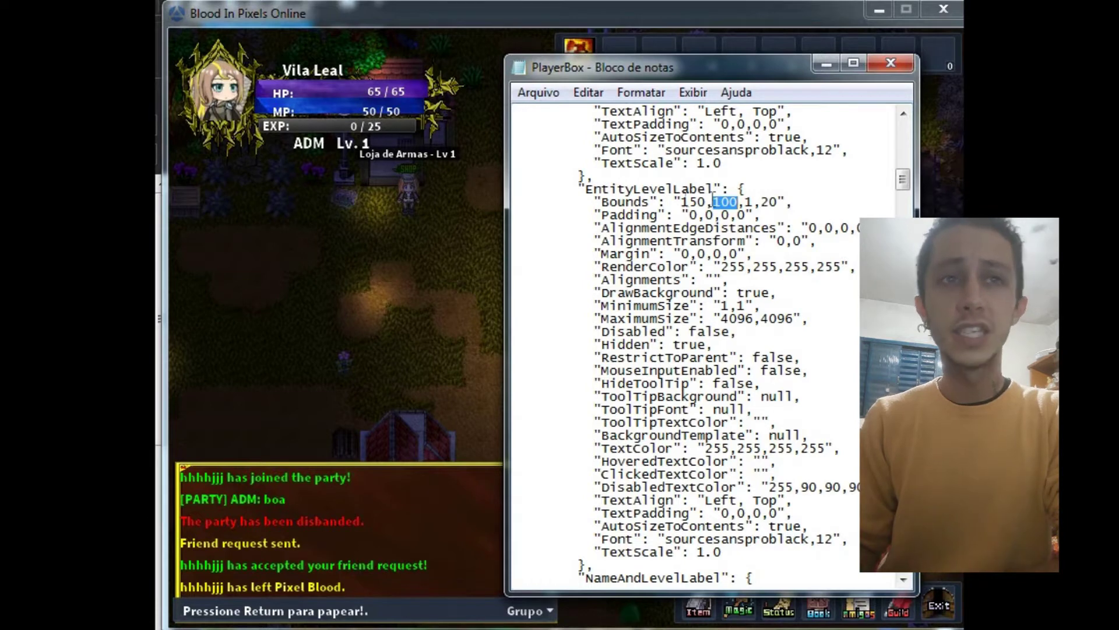
{"action": "left_click_drag", "start_coordinate": [681, 202], "coordinate": [733, 203]}
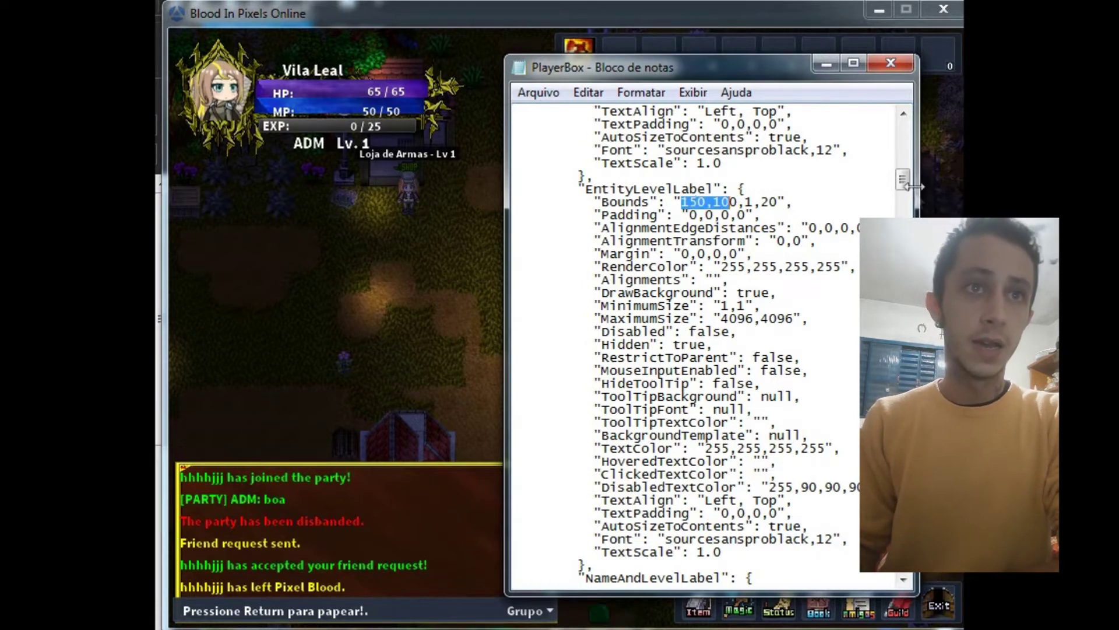
{"action": "mouse_move", "coordinate": [903, 185]}
{"action": "left_mouse_down"}
{"action": "mouse_move", "coordinate": [904, 211]}
{"action": "mouse_move", "coordinate": [903, 199]}
{"action": "left_mouse_up"}
{"action": "left_click_drag", "start_coordinate": [617, 189], "coordinate": [707, 188]}
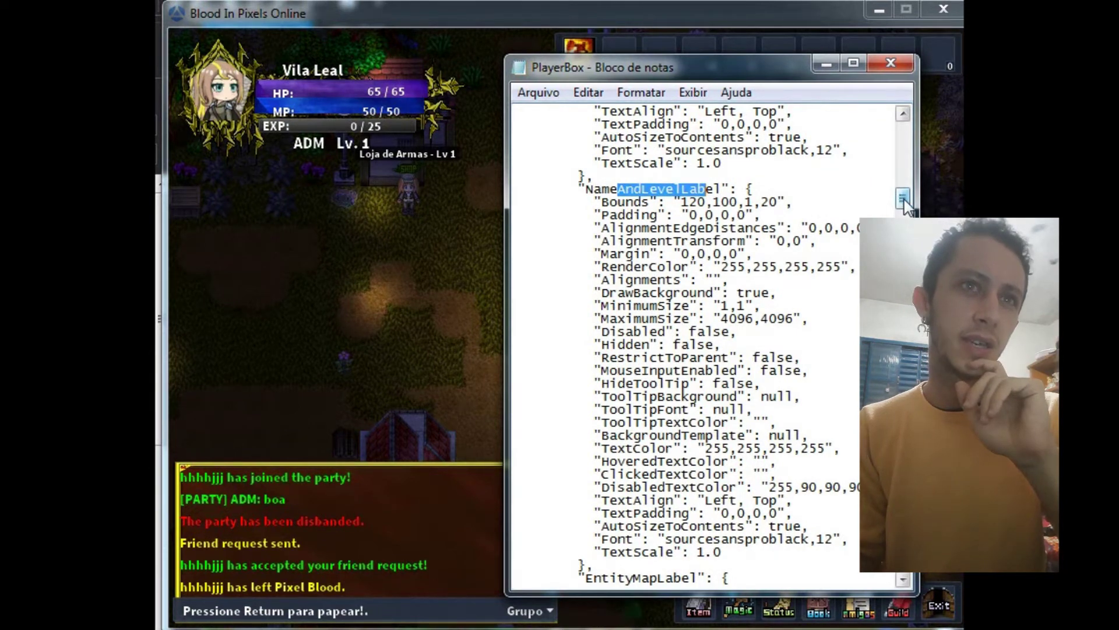
{"action": "left_click_drag", "start_coordinate": [902, 196], "coordinate": [904, 225]}
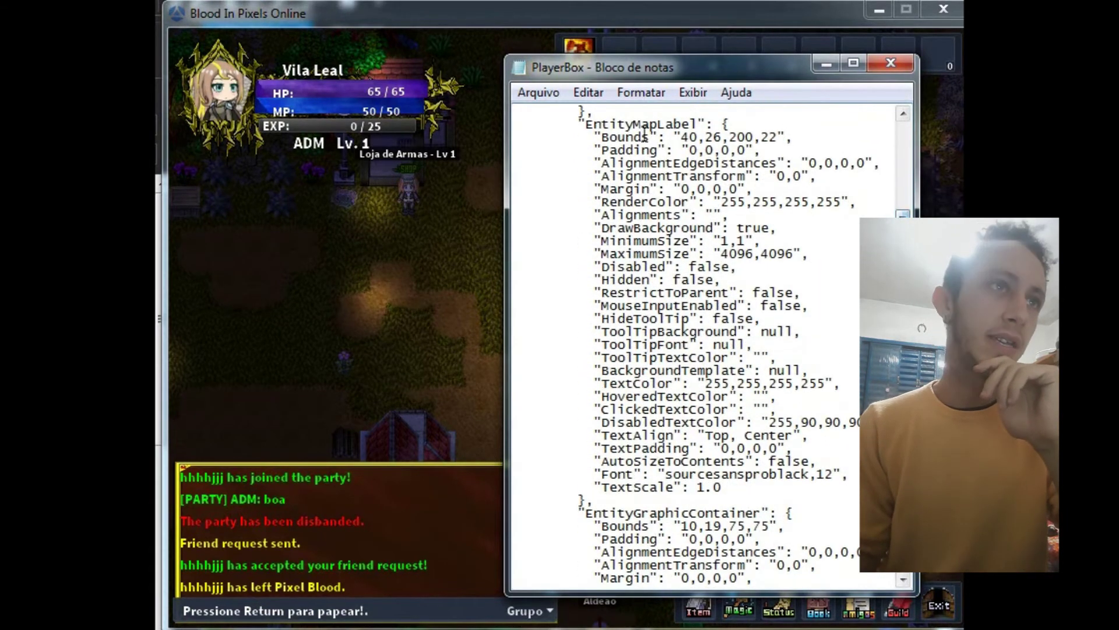
{"action": "left_click_drag", "start_coordinate": [633, 125], "coordinate": [680, 124]}
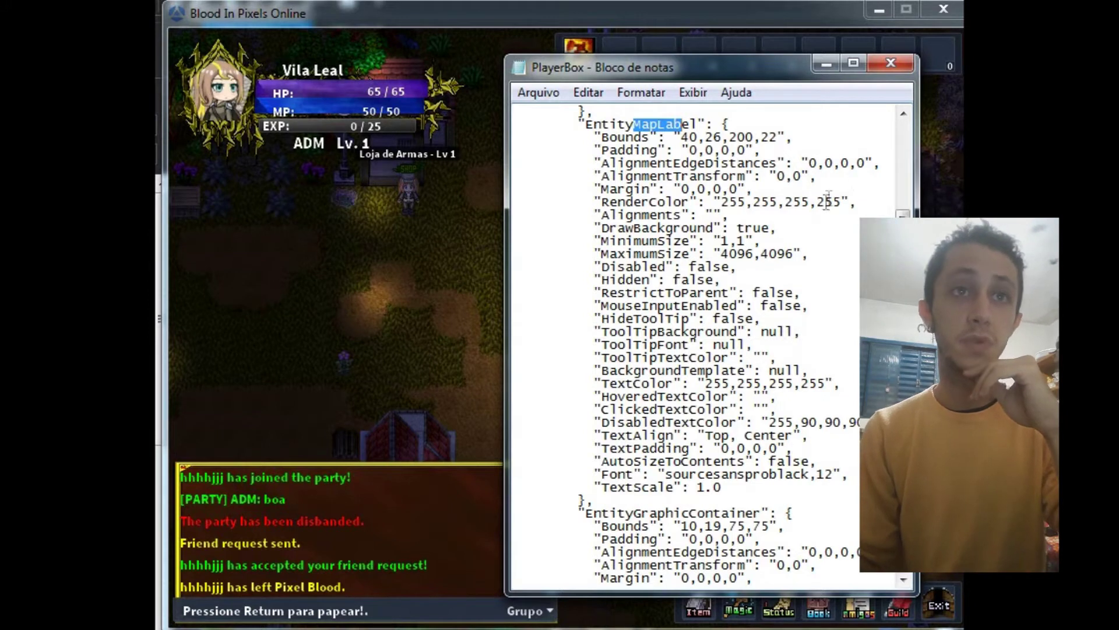
{"action": "left_click_drag", "start_coordinate": [681, 138], "coordinate": [759, 137]}
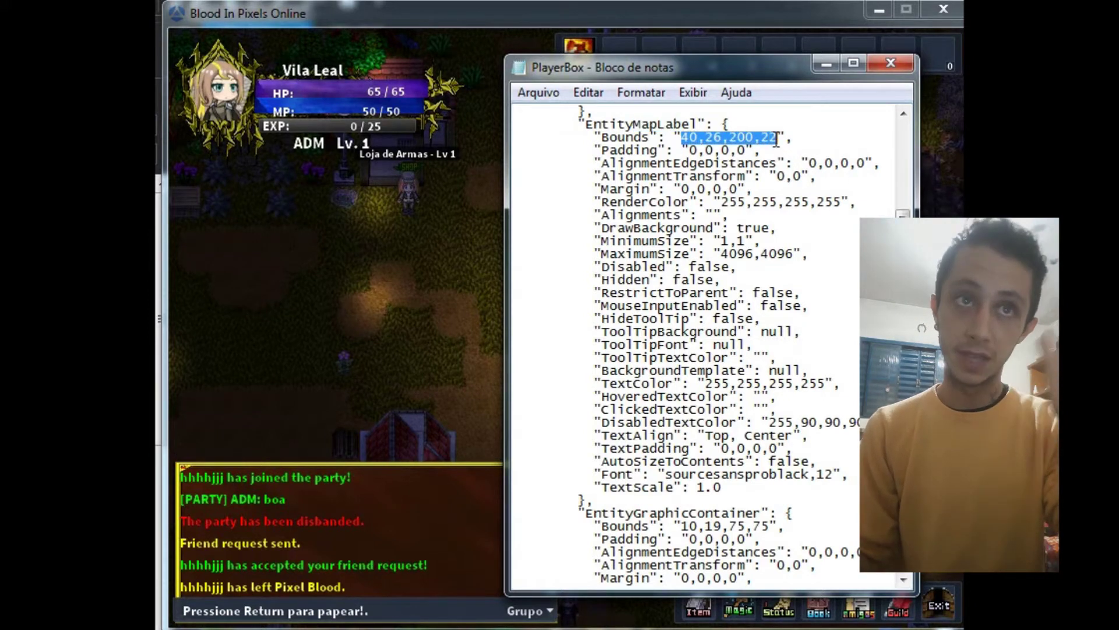
{"action": "left_click", "coordinate": [707, 144]}
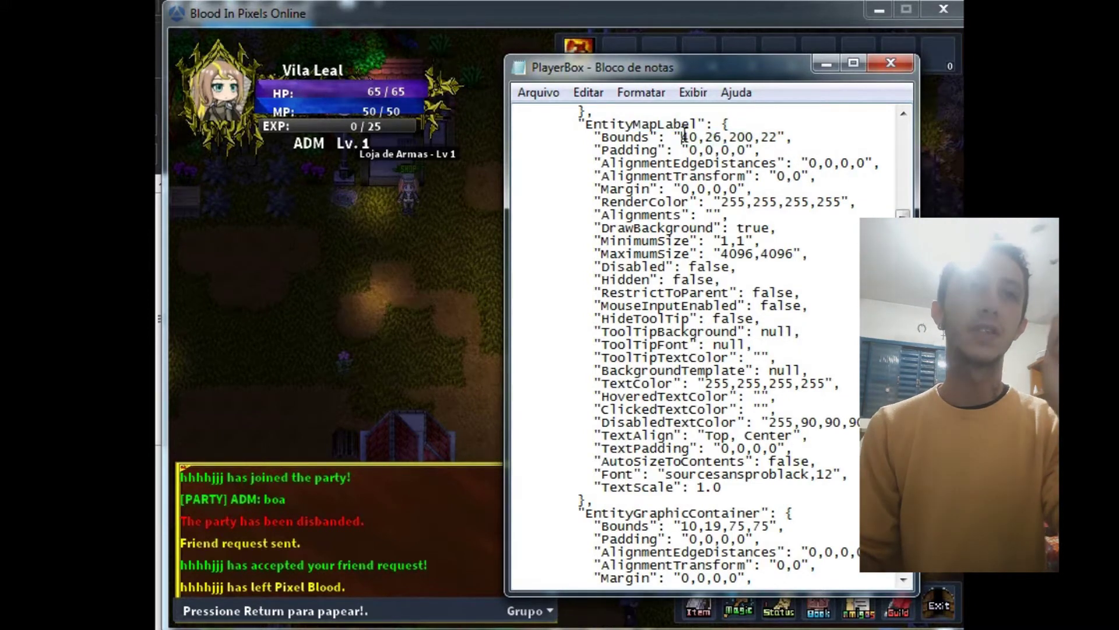
{"action": "left_click_drag", "start_coordinate": [719, 136], "coordinate": [723, 137]}
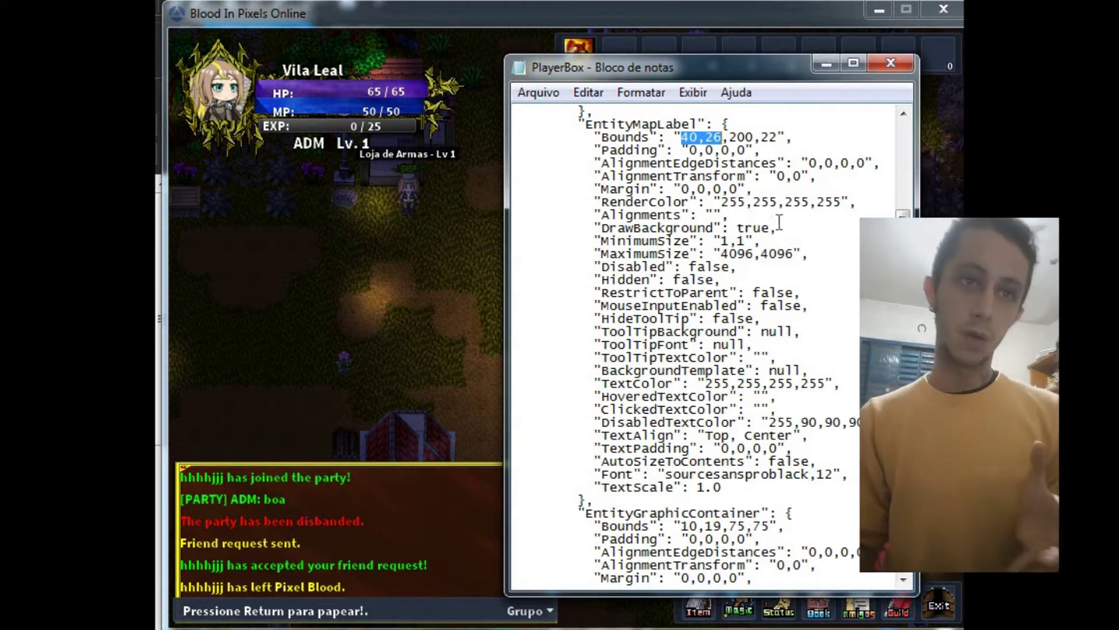
{"action": "scroll", "coordinate": [751, 295], "scroll_direction": "down", "scroll_amount": 5}
{"action": "scroll", "coordinate": [751, 295], "scroll_direction": "down", "scroll_amount": 1}
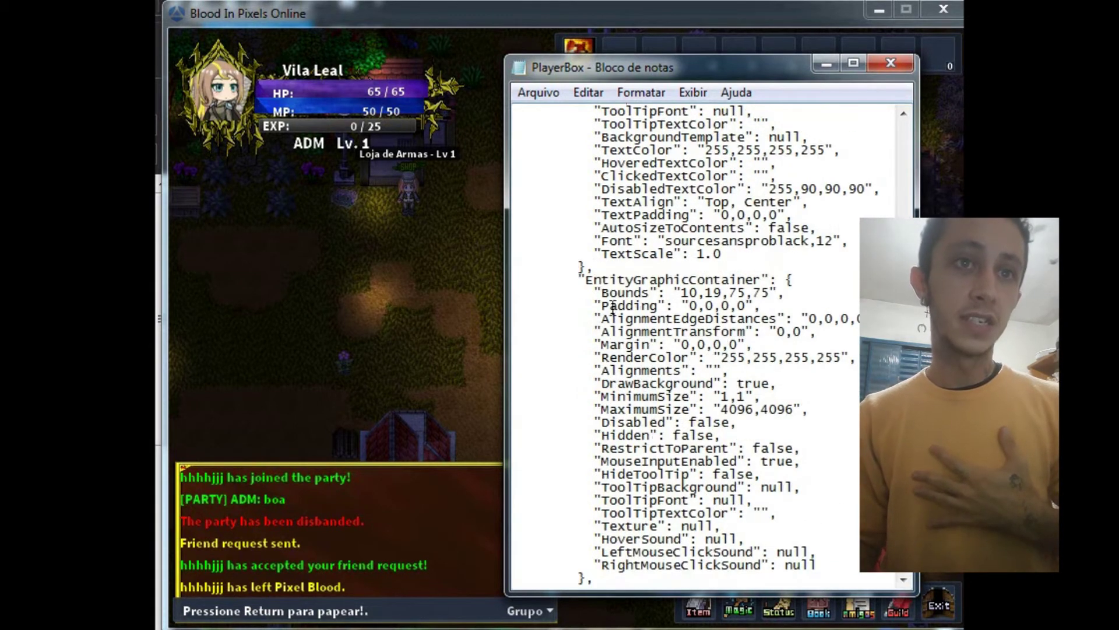
{"action": "left_click_drag", "start_coordinate": [601, 280], "coordinate": [763, 279]}
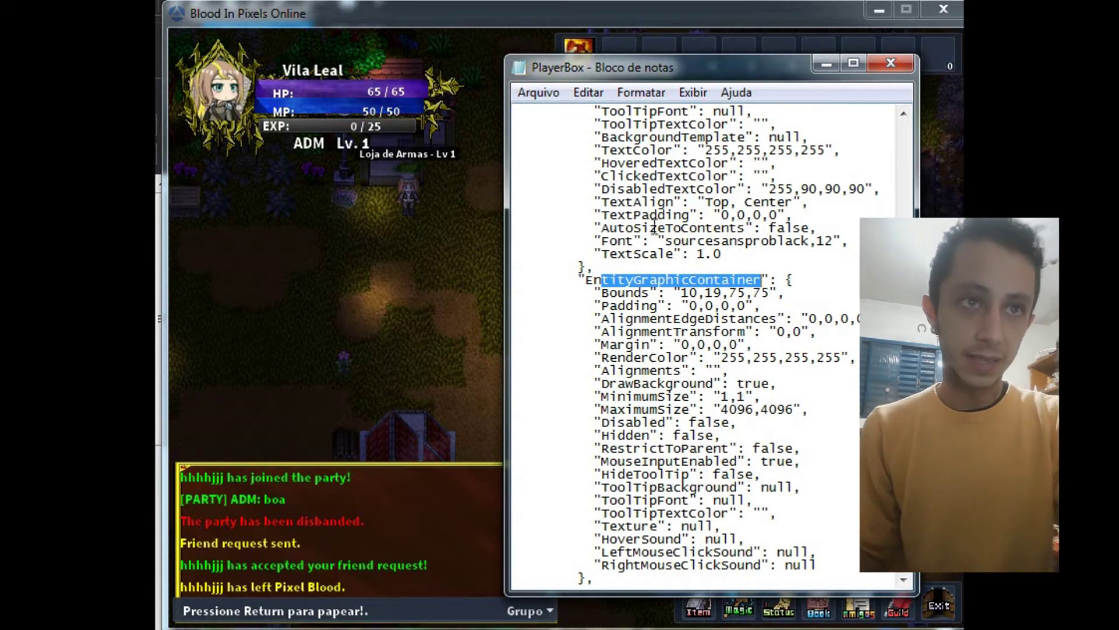
{"action": "scroll", "coordinate": [705, 344], "scroll_direction": "down", "scroll_amount": 2}
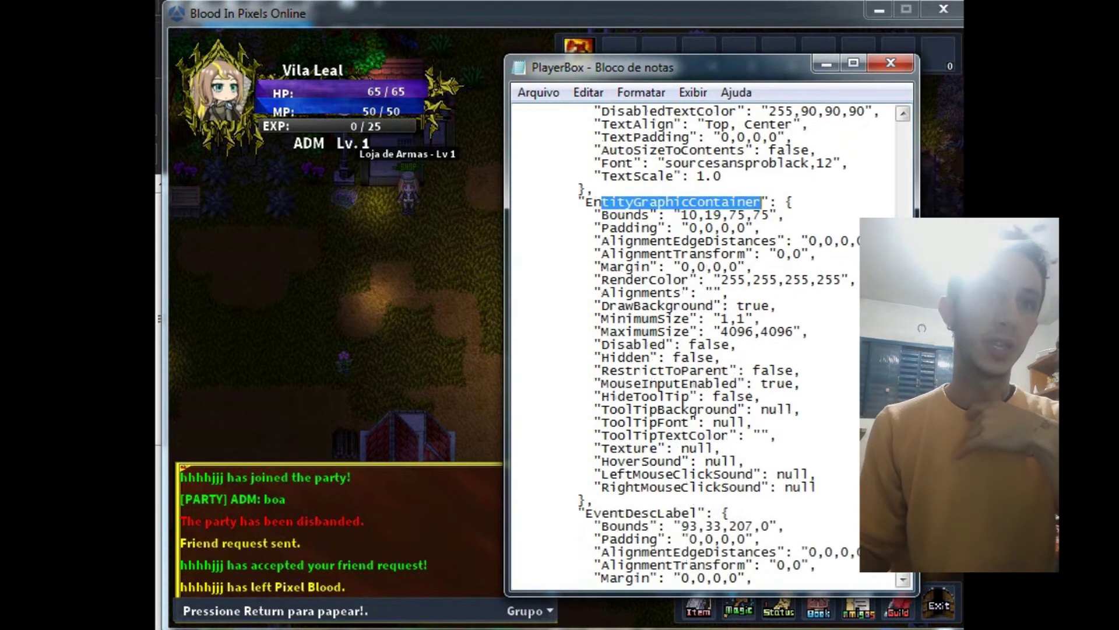
{"action": "left_click", "coordinate": [699, 227]}
{"action": "left_click_drag", "start_coordinate": [674, 215], "coordinate": [785, 215]}
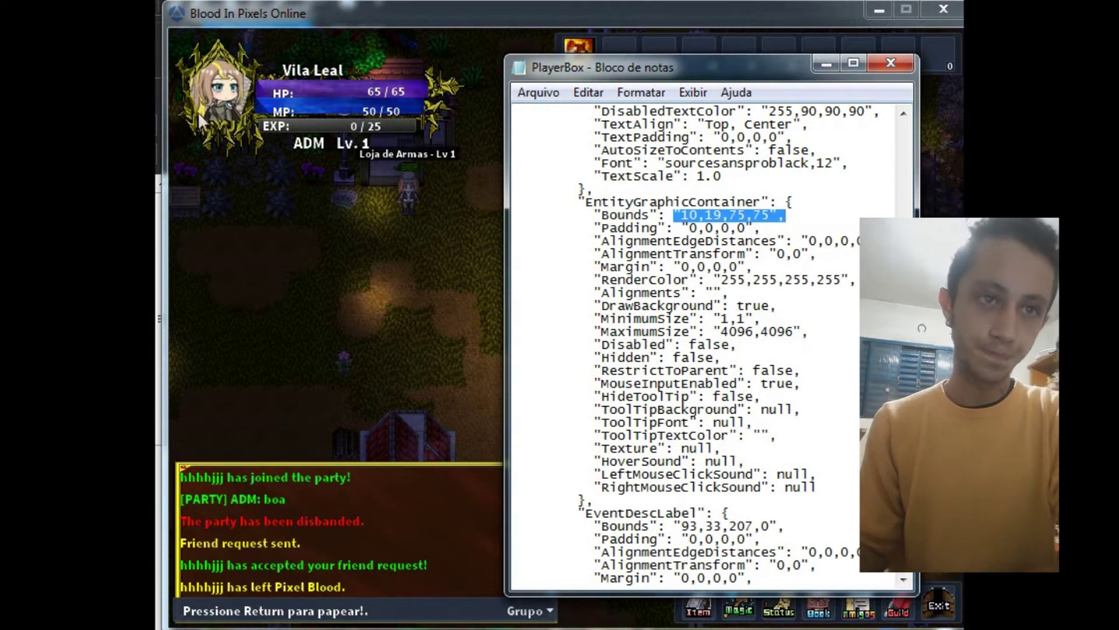
{"action": "left_click", "coordinate": [669, 297]}
{"action": "scroll", "coordinate": [669, 297], "scroll_direction": "down", "scroll_amount": 9}
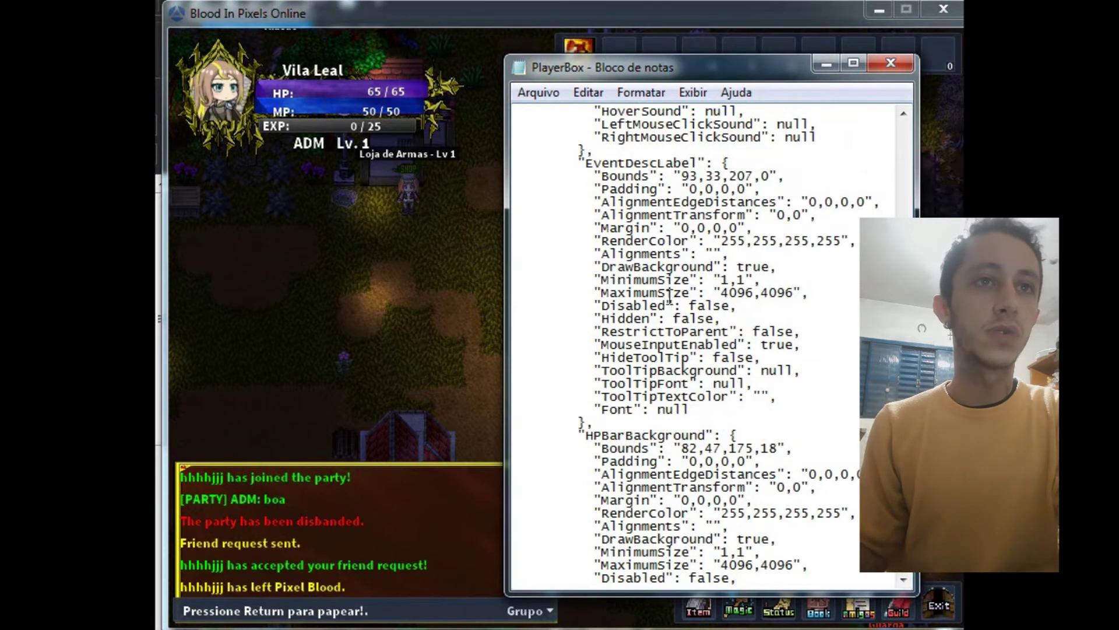
{"action": "left_click_drag", "start_coordinate": [599, 163], "coordinate": [514, 163]}
{"action": "left_click", "coordinate": [593, 164]}
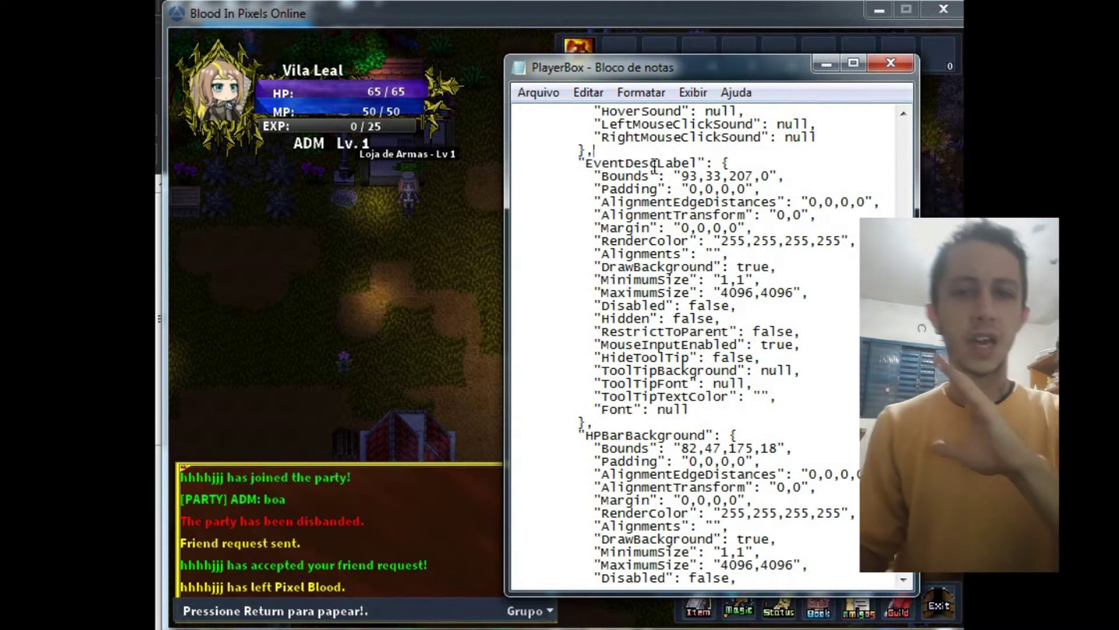
{"action": "left_click_drag", "start_coordinate": [593, 163], "coordinate": [640, 162]}
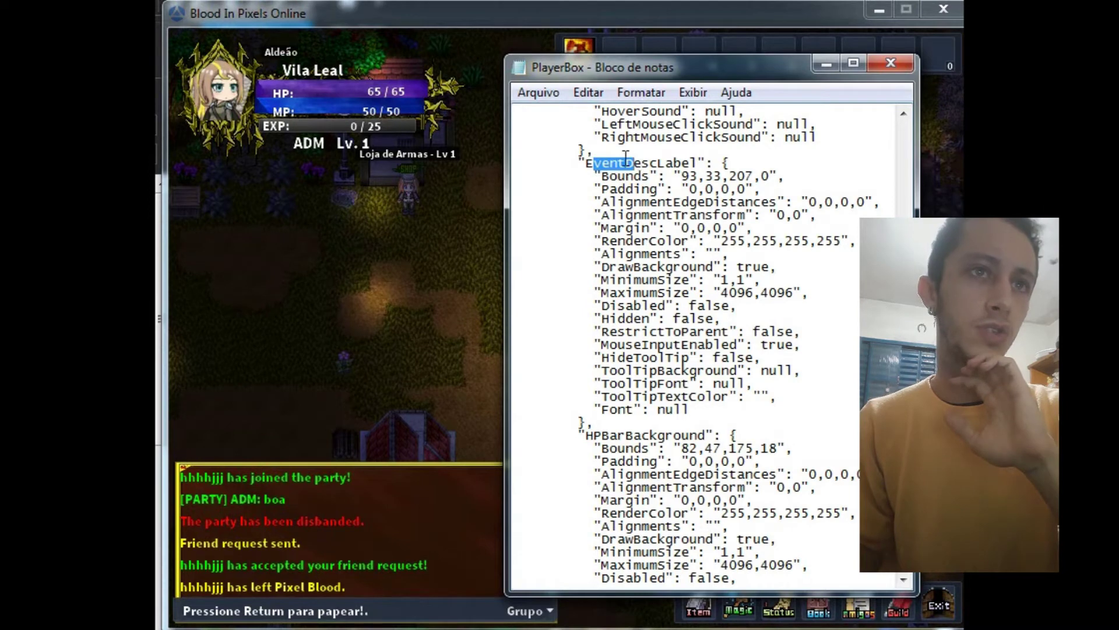
{"action": "left_click_drag", "start_coordinate": [610, 163], "coordinate": [682, 164]}
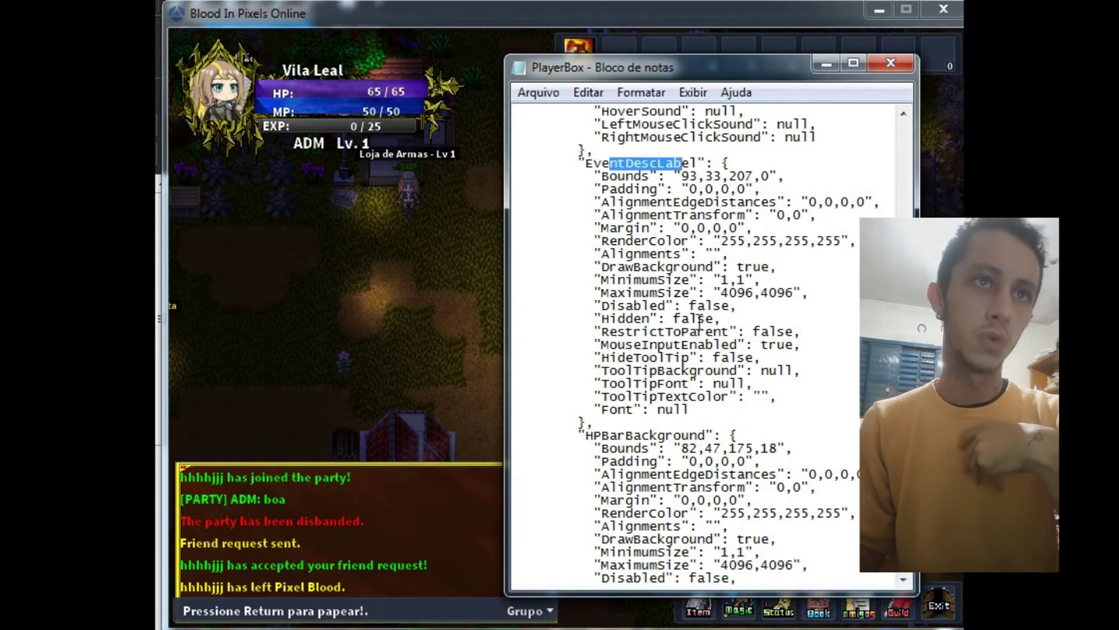
{"action": "scroll", "coordinate": [699, 320], "scroll_direction": "down", "scroll_amount": 8}
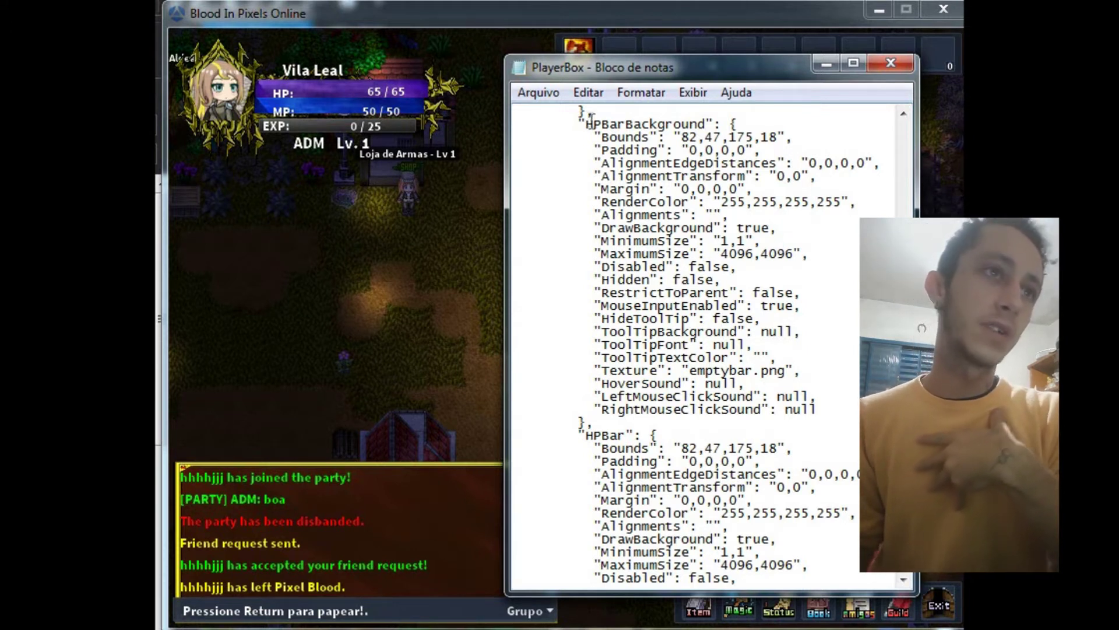
{"action": "left_click_drag", "start_coordinate": [593, 124], "coordinate": [738, 125]}
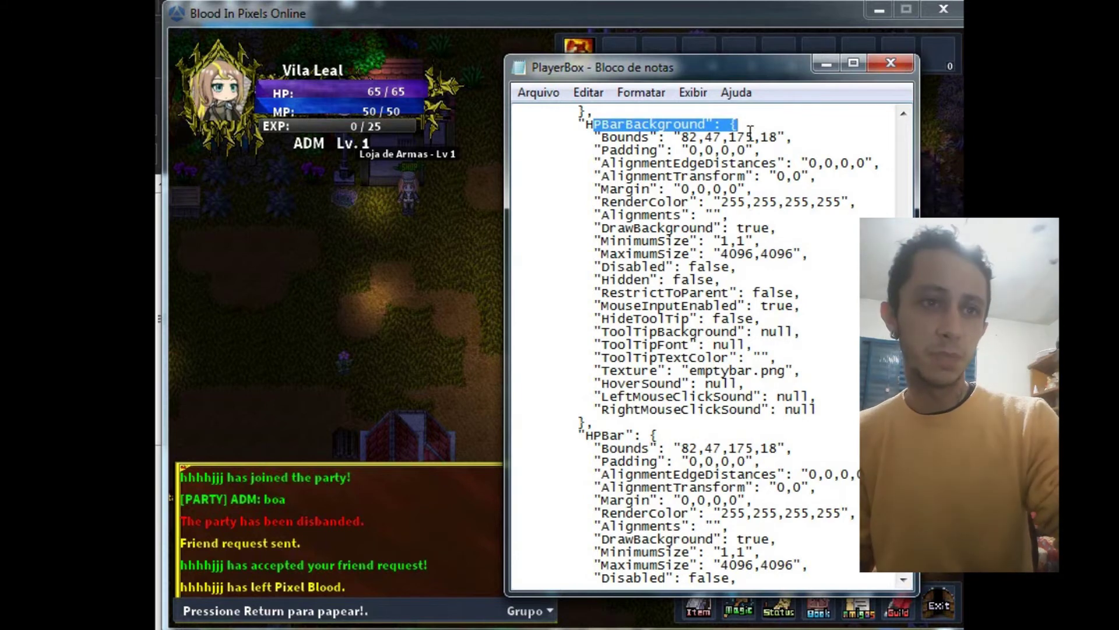
{"action": "left_click_drag", "start_coordinate": [579, 435], "coordinate": [618, 435]}
{"action": "scroll", "coordinate": [627, 420], "scroll_direction": "up", "scroll_amount": 2}
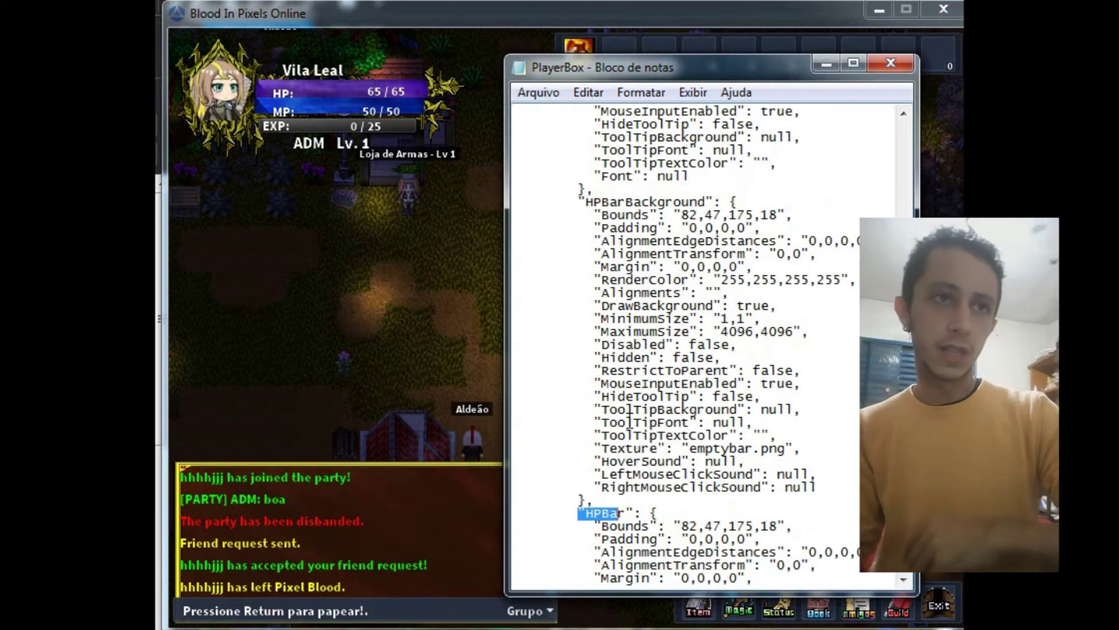
{"action": "left_click", "coordinate": [658, 421]}
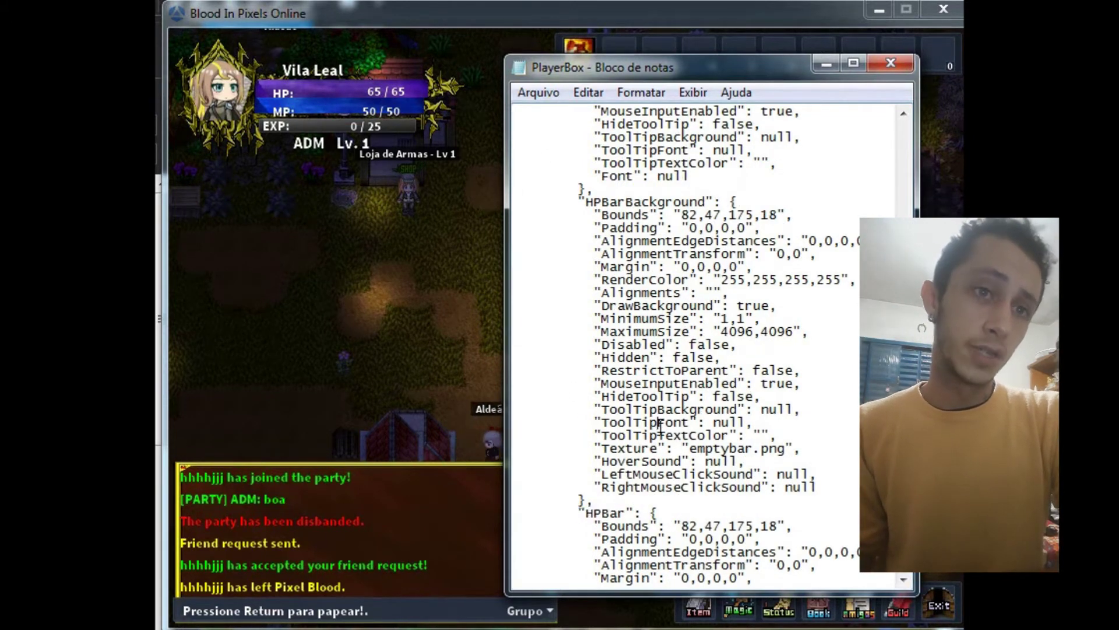
{"action": "scroll", "coordinate": [659, 494], "scroll_direction": "down", "scroll_amount": 2}
{"action": "scroll", "coordinate": [673, 488], "scroll_direction": "up", "scroll_amount": 1}
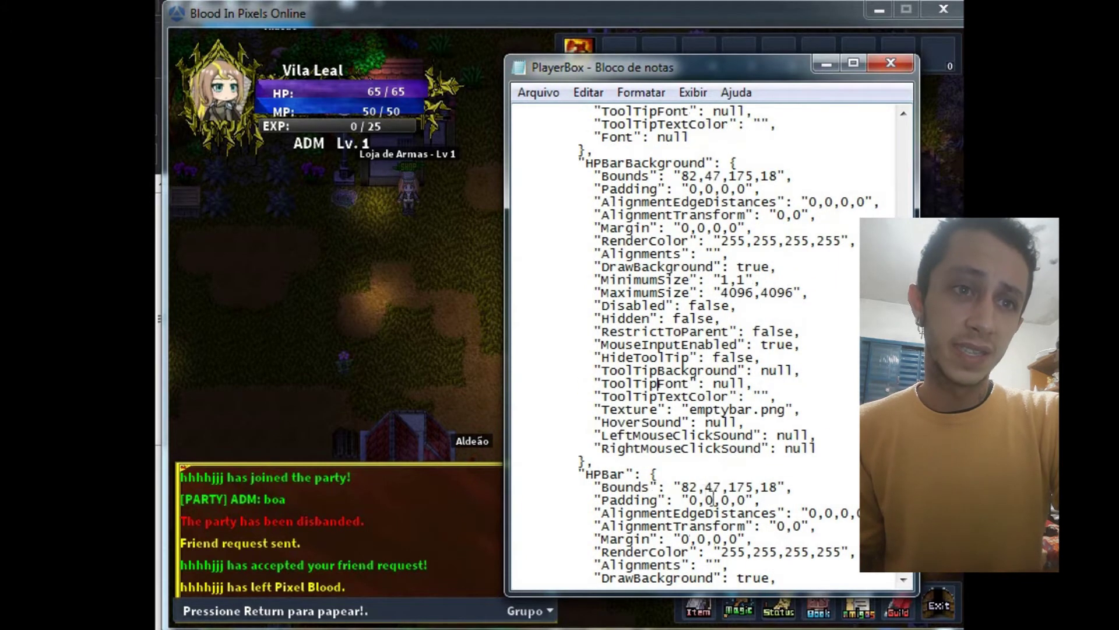
{"action": "left_click_drag", "start_coordinate": [681, 176], "coordinate": [722, 176]}
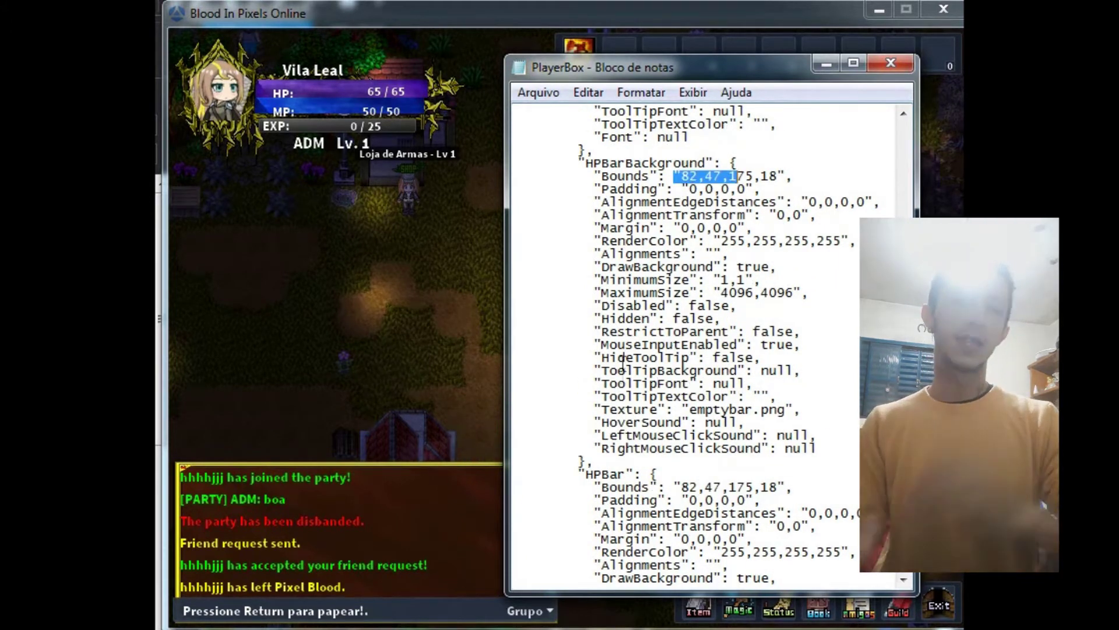
{"action": "left_click_drag", "start_coordinate": [680, 486], "coordinate": [722, 487]}
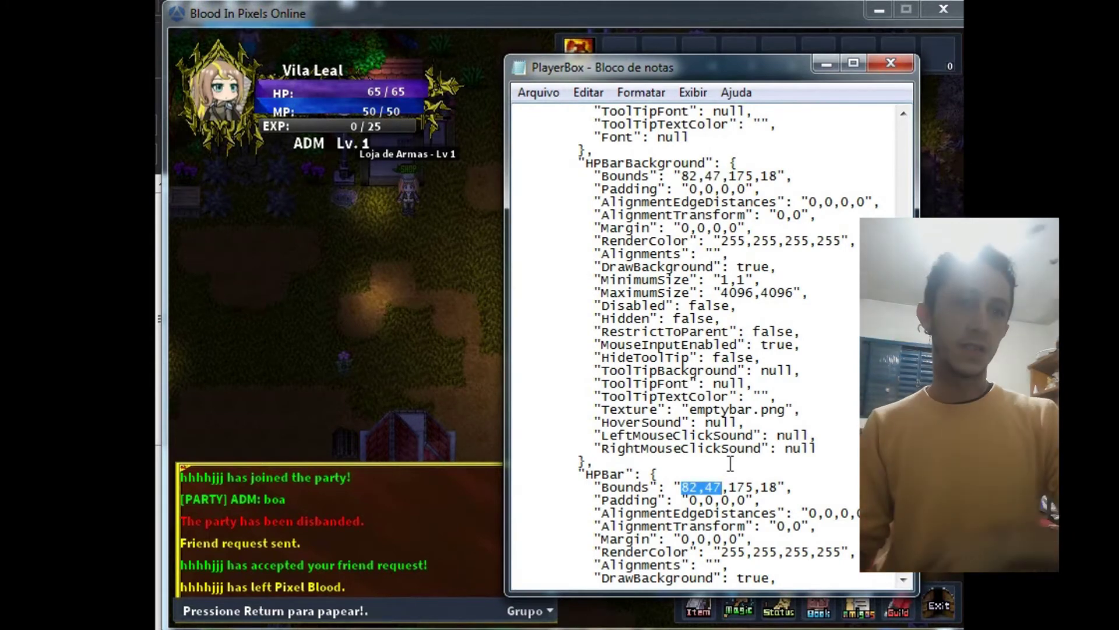
{"action": "scroll", "coordinate": [730, 463], "scroll_direction": "down", "scroll_amount": 6}
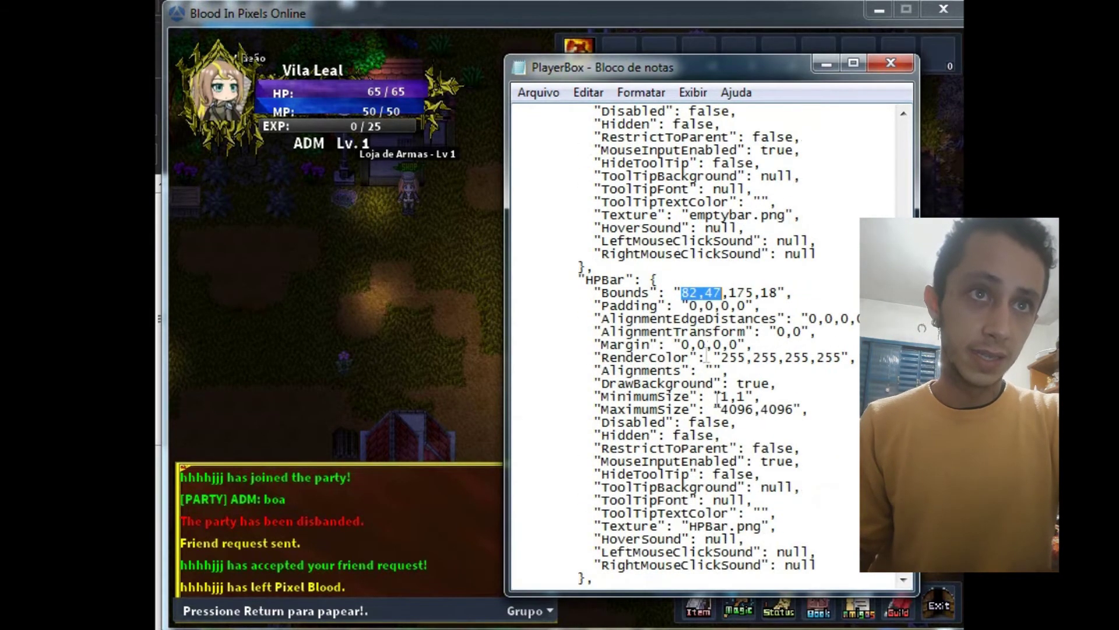
{"action": "scroll", "coordinate": [707, 349], "scroll_direction": "up", "scroll_amount": 6}
{"action": "left_click_drag", "start_coordinate": [681, 176], "coordinate": [721, 176]}
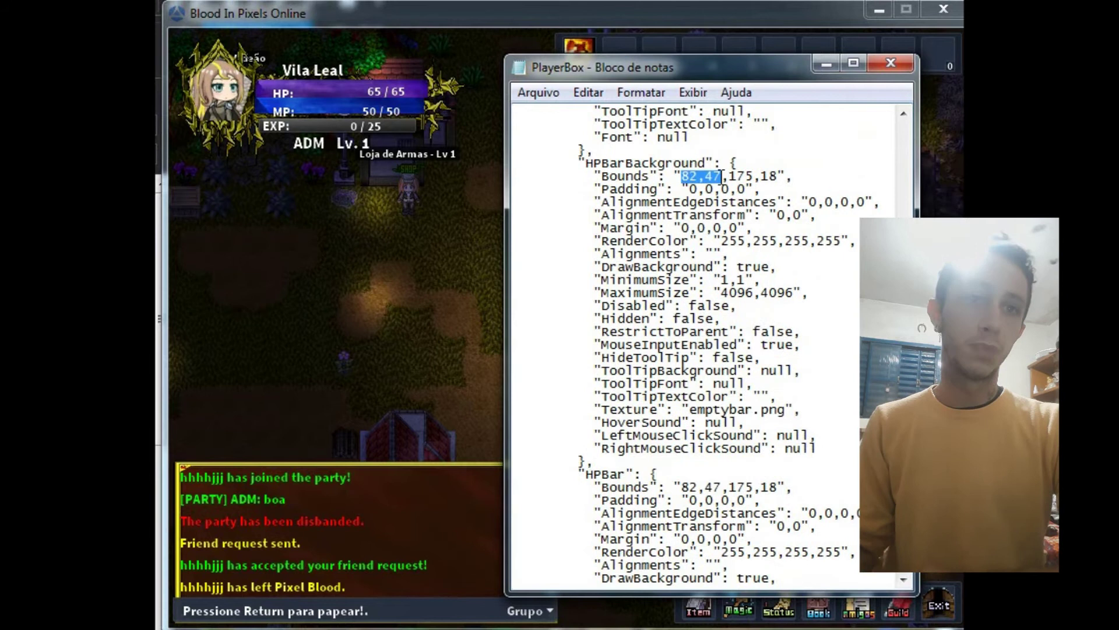
{"action": "left_click_drag", "start_coordinate": [689, 486], "coordinate": [516, 488]}
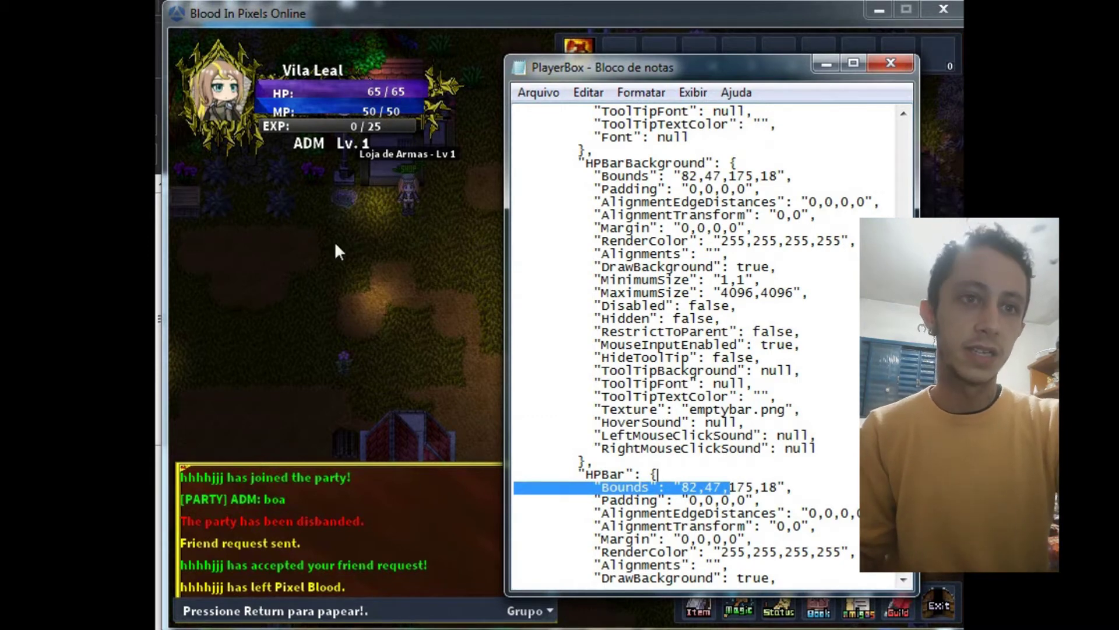
Scroll down to the ShieldBar entry with bounds 130,45,185,14 and select its name
{"action": "left_click", "coordinate": [702, 413]}
{"action": "scroll", "coordinate": [703, 413], "scroll_direction": "down", "scroll_amount": 2}
{"action": "left_click_drag", "start_coordinate": [674, 419], "coordinate": [729, 407]}
{"action": "scroll", "coordinate": [733, 409], "scroll_direction": "down", "scroll_amount": 5}
{"action": "scroll", "coordinate": [733, 410], "scroll_direction": "down", "scroll_amount": 5}
{"action": "left_click_drag", "start_coordinate": [579, 317], "coordinate": [682, 318]}
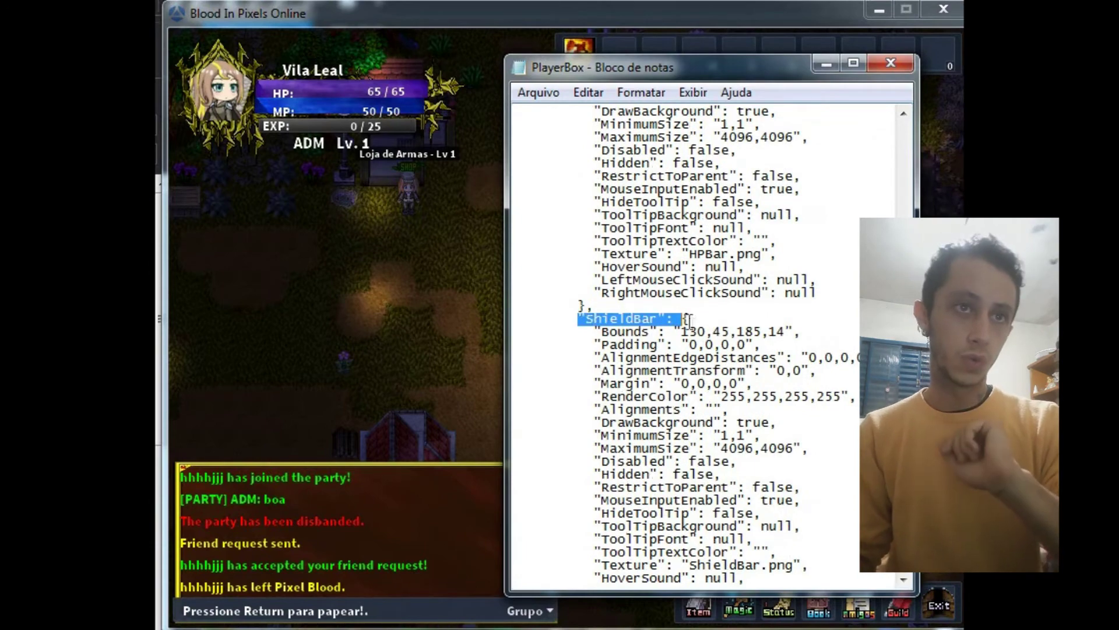
{"action": "scroll", "coordinate": [697, 337], "scroll_direction": "down", "scroll_amount": 1}
{"action": "scroll", "coordinate": [697, 337], "scroll_direction": "down", "scroll_amount": 4}
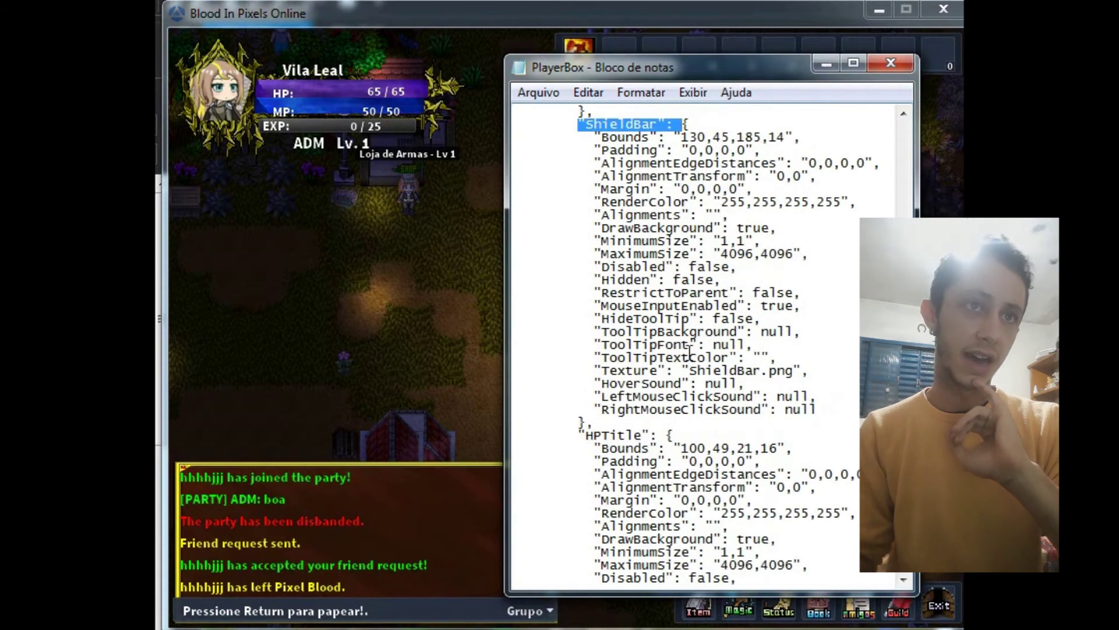
{"action": "scroll", "coordinate": [689, 351], "scroll_direction": "down", "scroll_amount": 2}
{"action": "scroll", "coordinate": [676, 361], "scroll_direction": "up", "scroll_amount": 6}
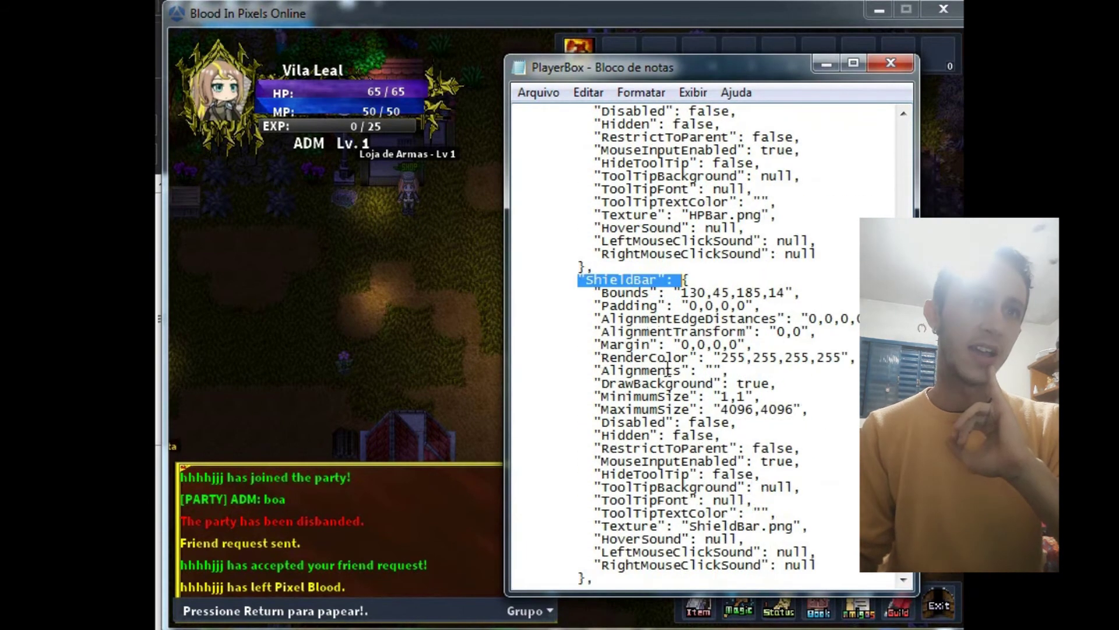
{"action": "left_click_drag", "start_coordinate": [594, 280], "coordinate": [647, 278]}
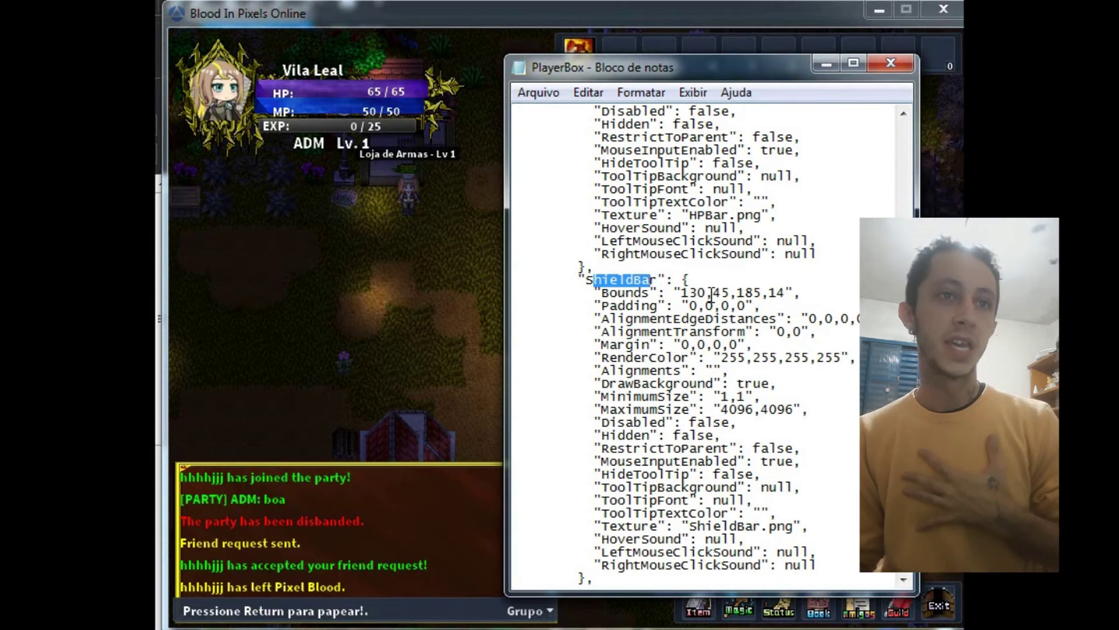
{"action": "scroll", "coordinate": [711, 292], "scroll_direction": "down", "scroll_amount": 8}
Scroll past the HPTitle and HPLabel entries to the MPBackground block at 82,65,170,16
{"action": "left_click_drag", "start_coordinate": [601, 284], "coordinate": [514, 280]}
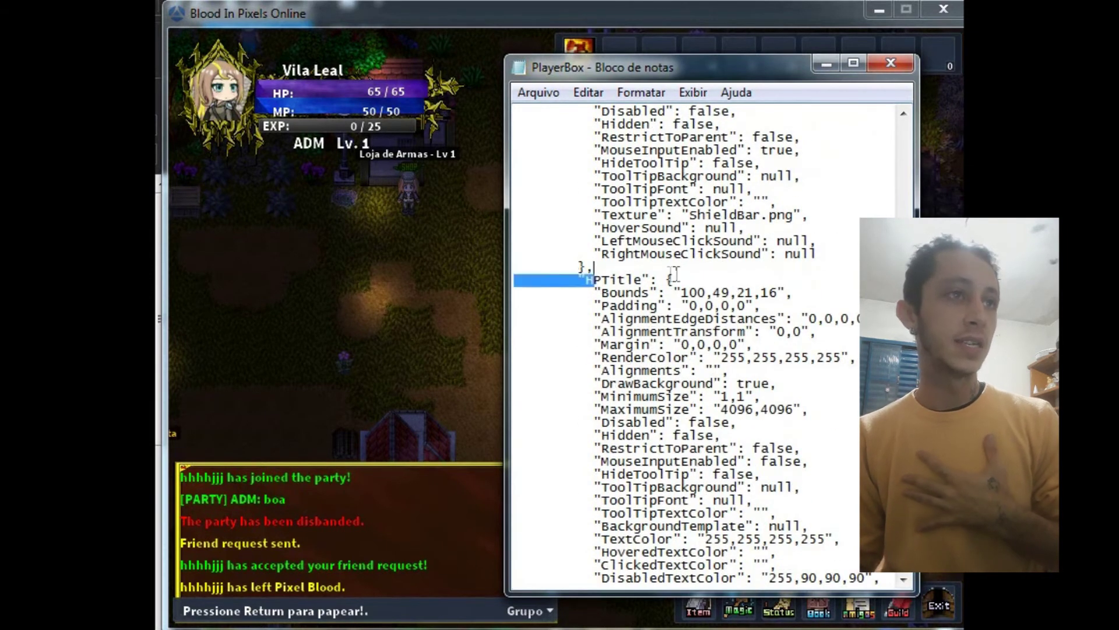
{"action": "left_click", "coordinate": [514, 280]}
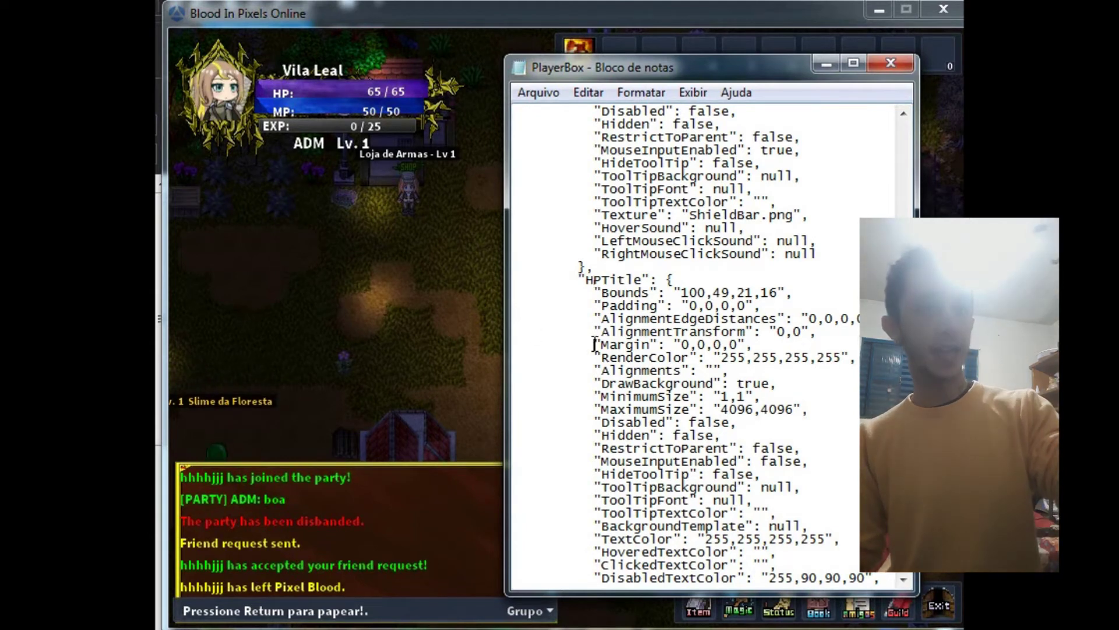
{"action": "scroll", "coordinate": [627, 337], "scroll_direction": "down", "scroll_amount": 9}
{"action": "scroll", "coordinate": [627, 337], "scroll_direction": "down", "scroll_amount": 4}
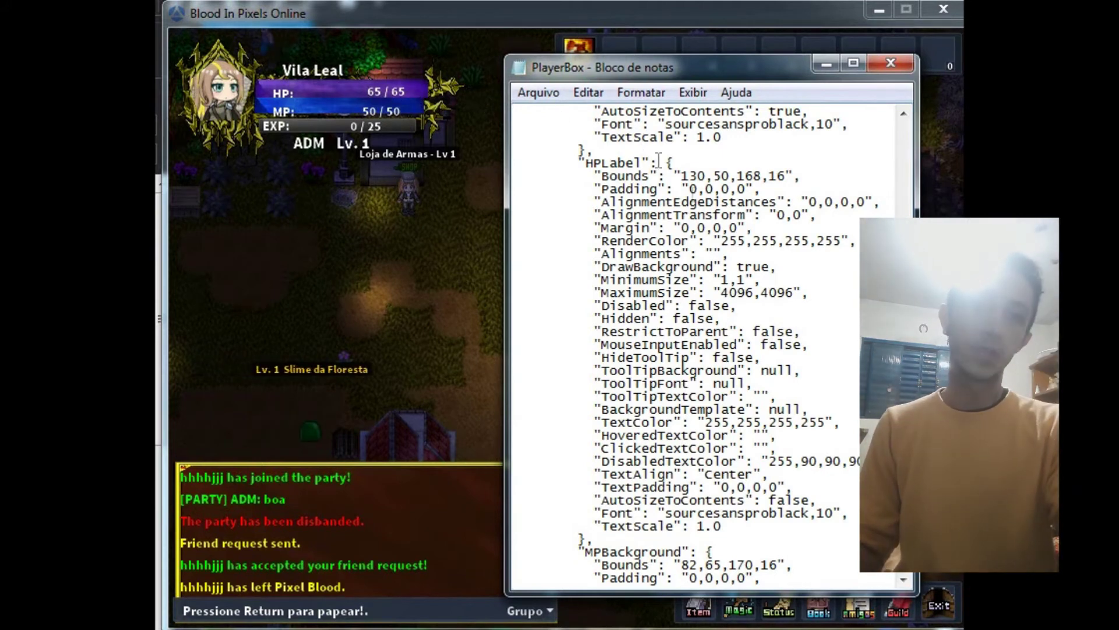
{"action": "scroll", "coordinate": [781, 249], "scroll_direction": "down", "scroll_amount": 5}
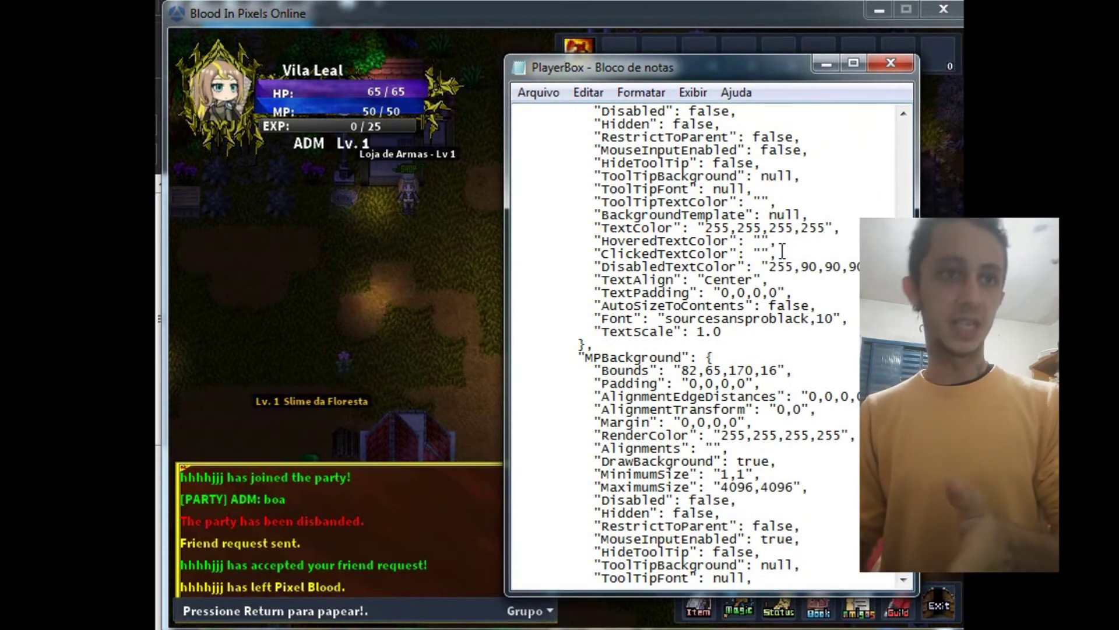
Scroll down, selecting the MPBackground and MPTitle entry names
{"action": "scroll", "coordinate": [781, 250], "scroll_direction": "down", "scroll_amount": 5}
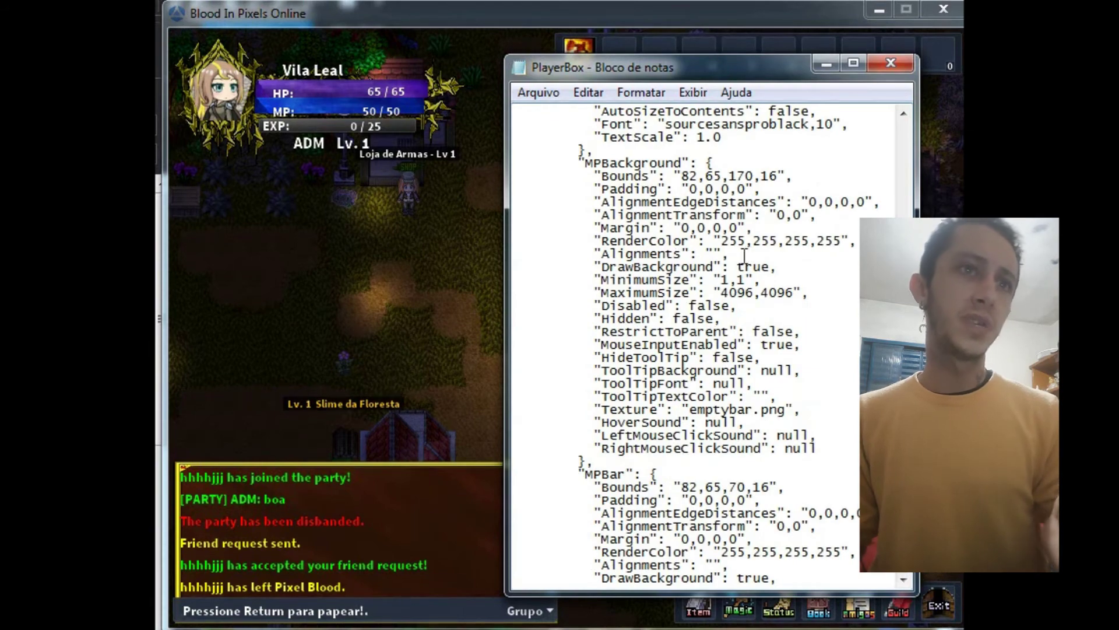
{"action": "double_click", "coordinate": [596, 167]}
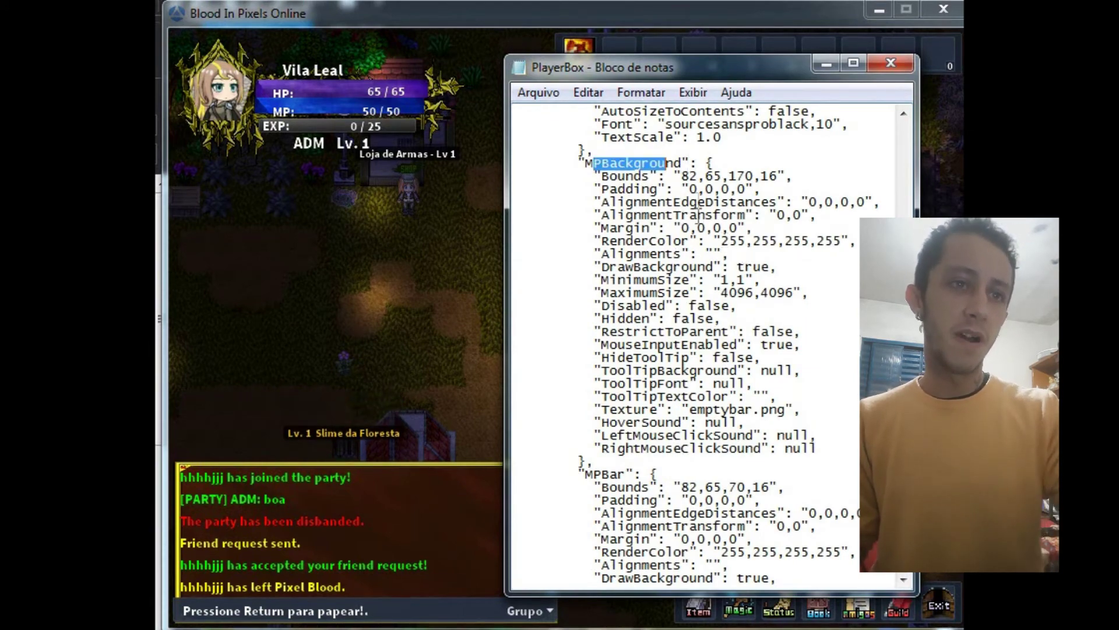
{"action": "scroll", "coordinate": [663, 204], "scroll_direction": "down", "scroll_amount": 12}
{"action": "scroll", "coordinate": [662, 204], "scroll_direction": "down", "scroll_amount": 4}
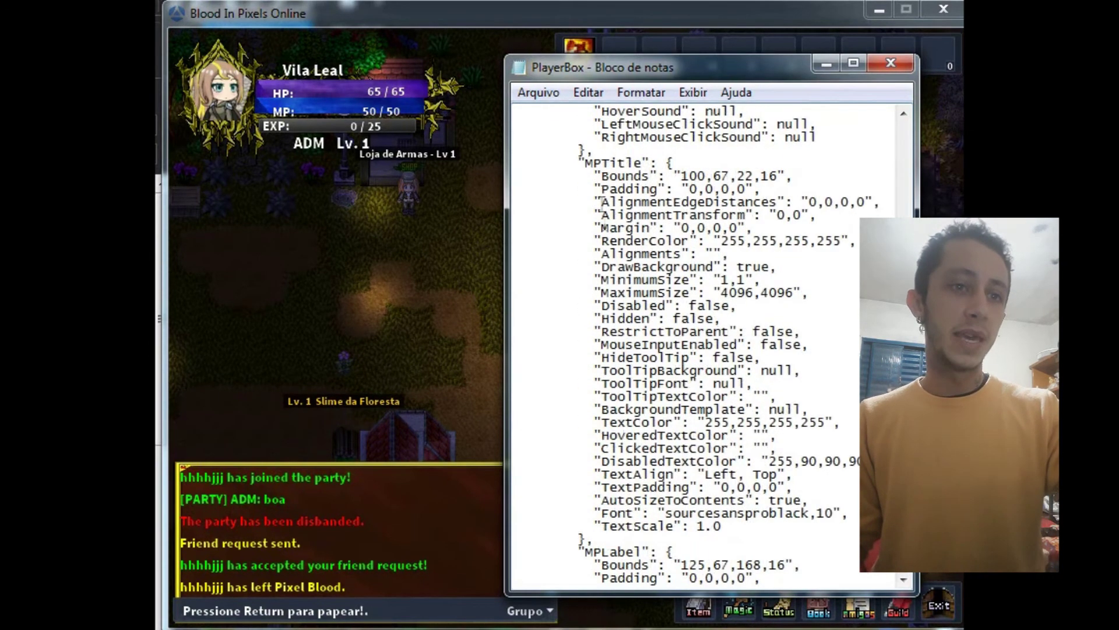
{"action": "double_click", "coordinate": [617, 156]}
Select the EXPBackground entry name and continue to EXPLabel at 110,85,168,16
{"action": "scroll", "coordinate": [626, 287], "scroll_direction": "down", "scroll_amount": 10}
{"action": "scroll", "coordinate": [626, 287], "scroll_direction": "down", "scroll_amount": 8}
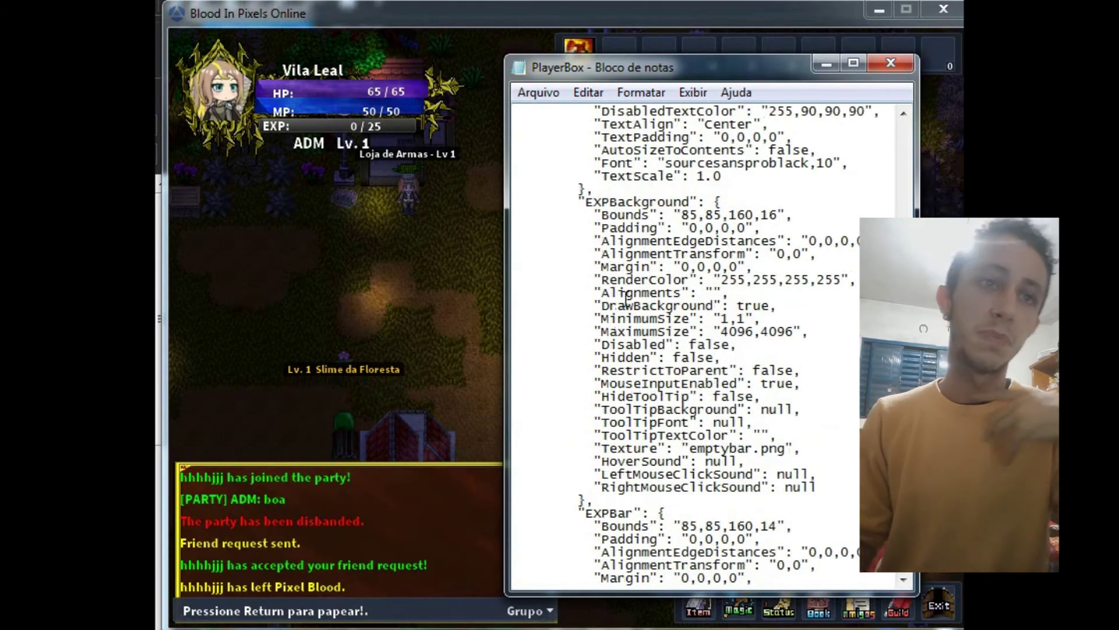
{"action": "scroll", "coordinate": [554, 117], "scroll_direction": "down", "scroll_amount": 2}
{"action": "left_click", "coordinate": [635, 124]}
{"action": "double_click", "coordinate": [671, 125]}
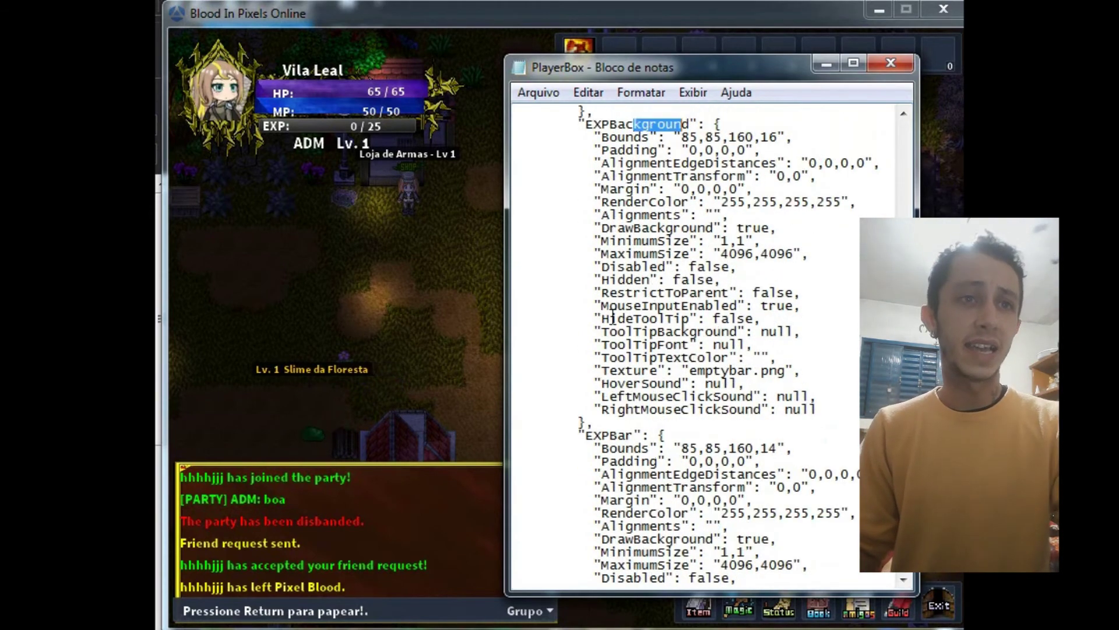
{"action": "scroll", "coordinate": [634, 289], "scroll_direction": "down", "scroll_amount": 16}
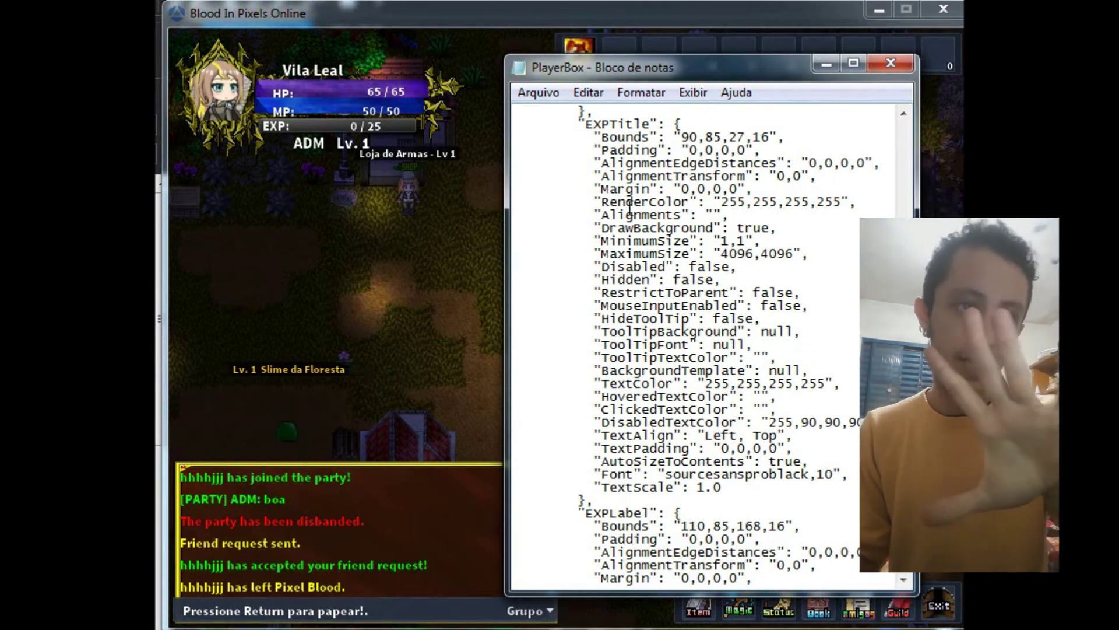
{"action": "scroll", "coordinate": [615, 207], "scroll_direction": "down", "scroll_amount": 7}
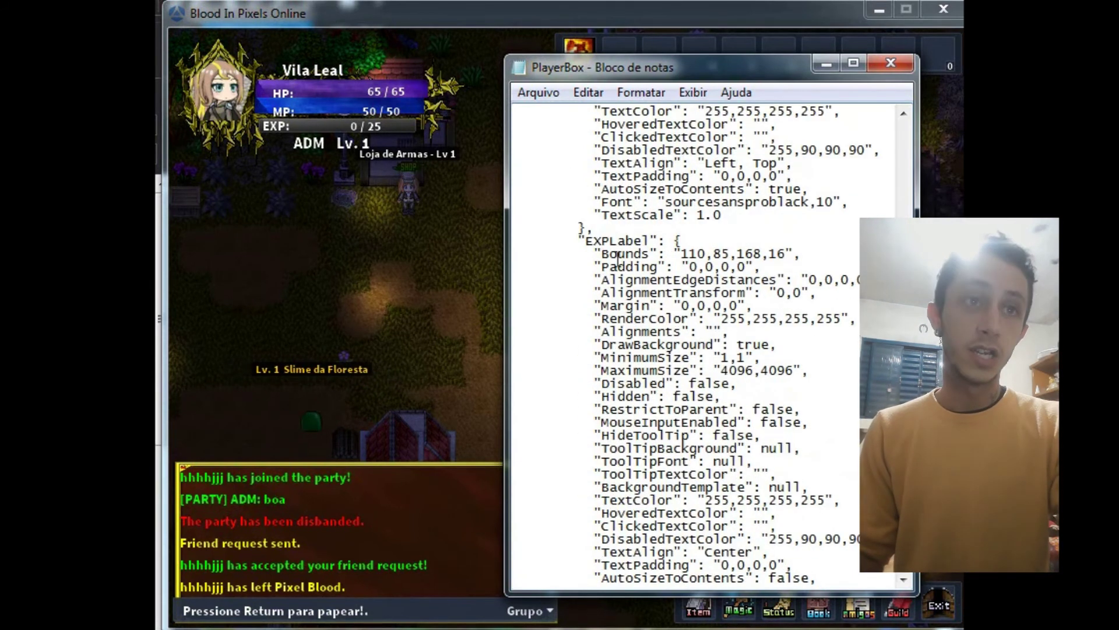
Move past EXPLabel and select the TradeButton settings through FriendButton's TextColor
{"action": "left_click_drag", "start_coordinate": [593, 240], "coordinate": [676, 233]}
{"action": "scroll", "coordinate": [676, 233], "scroll_direction": "down", "scroll_amount": 3}
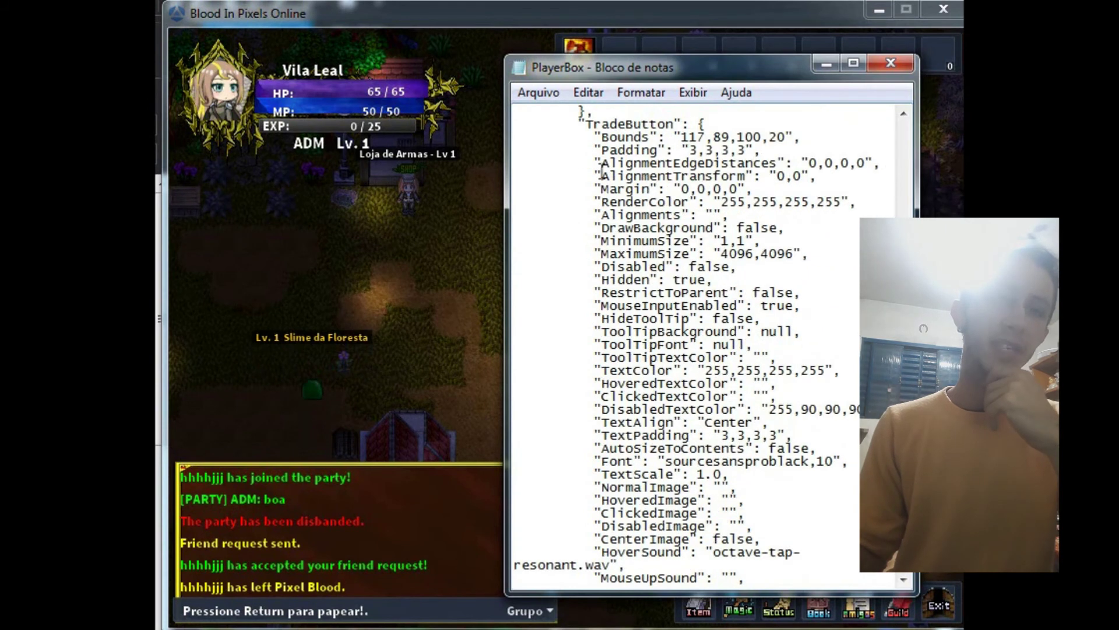
{"action": "scroll", "coordinate": [676, 233], "scroll_direction": "up", "scroll_amount": 2}
{"action": "left_click_drag", "start_coordinate": [601, 202], "coordinate": [666, 204]}
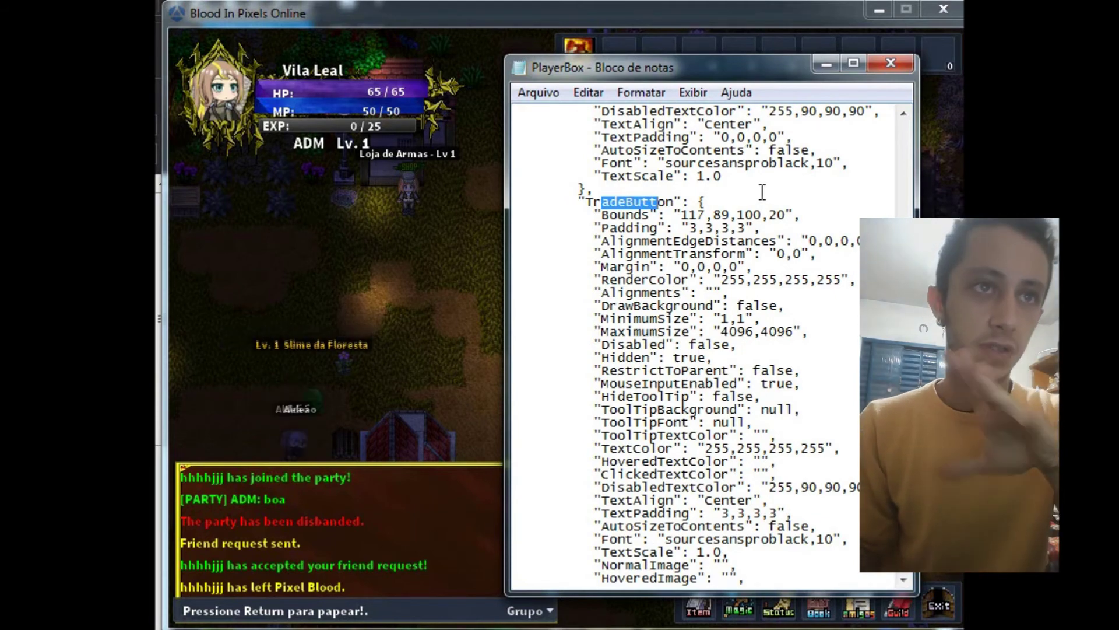
{"action": "left_click_drag", "start_coordinate": [605, 239], "coordinate": [641, 583]}
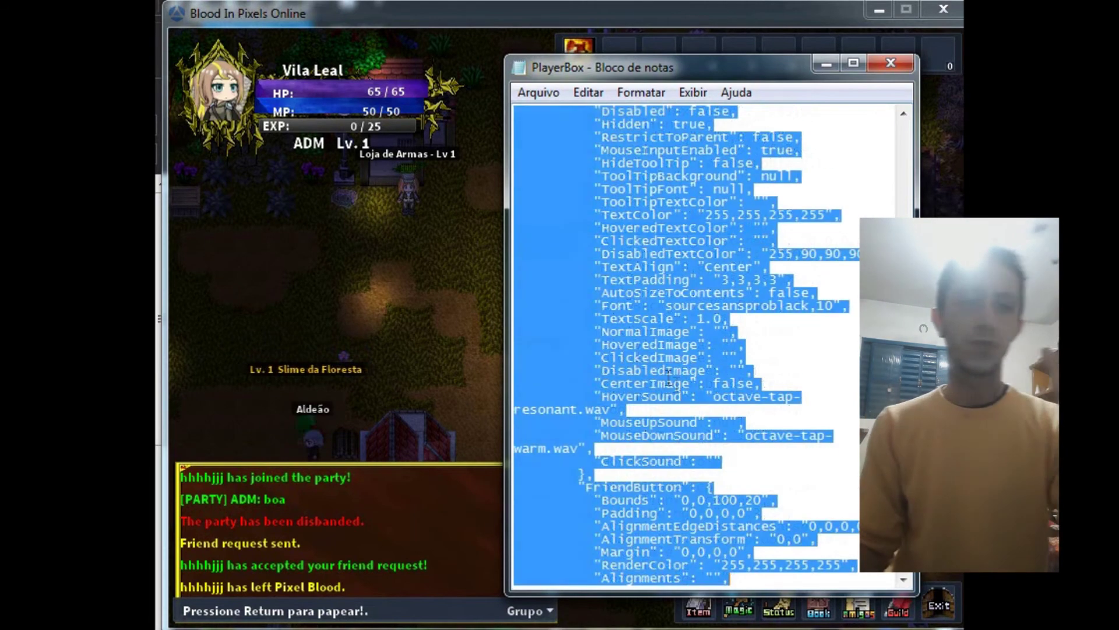
{"action": "left_click", "coordinate": [565, 292]}
{"action": "left_click_drag", "start_coordinate": [565, 292], "coordinate": [699, 586]}
{"action": "scroll", "coordinate": [642, 487], "scroll_direction": "down", "scroll_amount": 12}
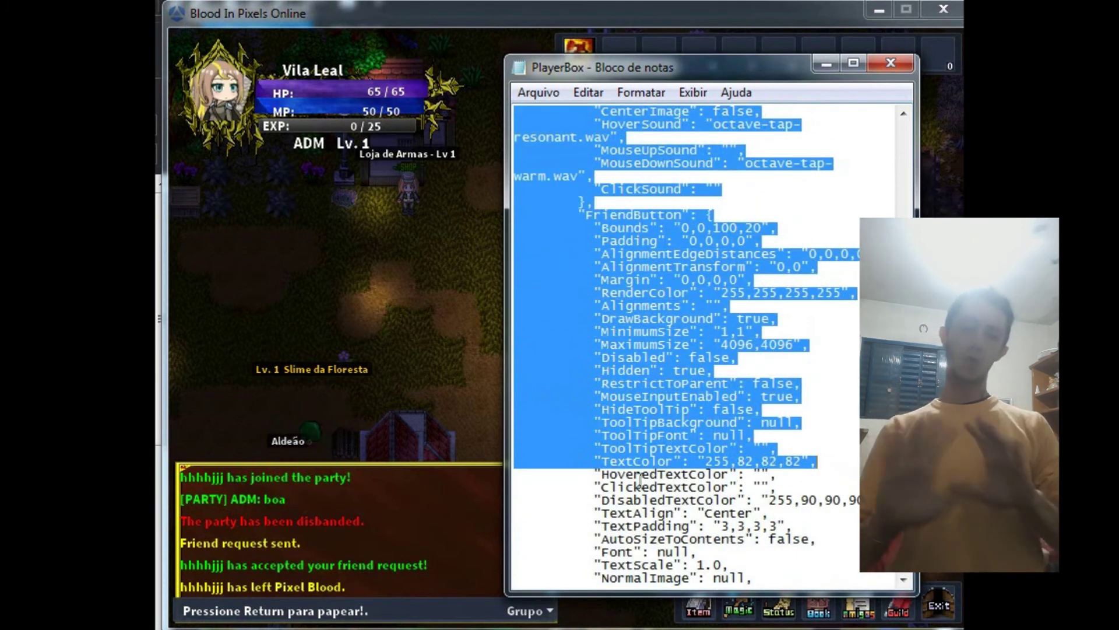